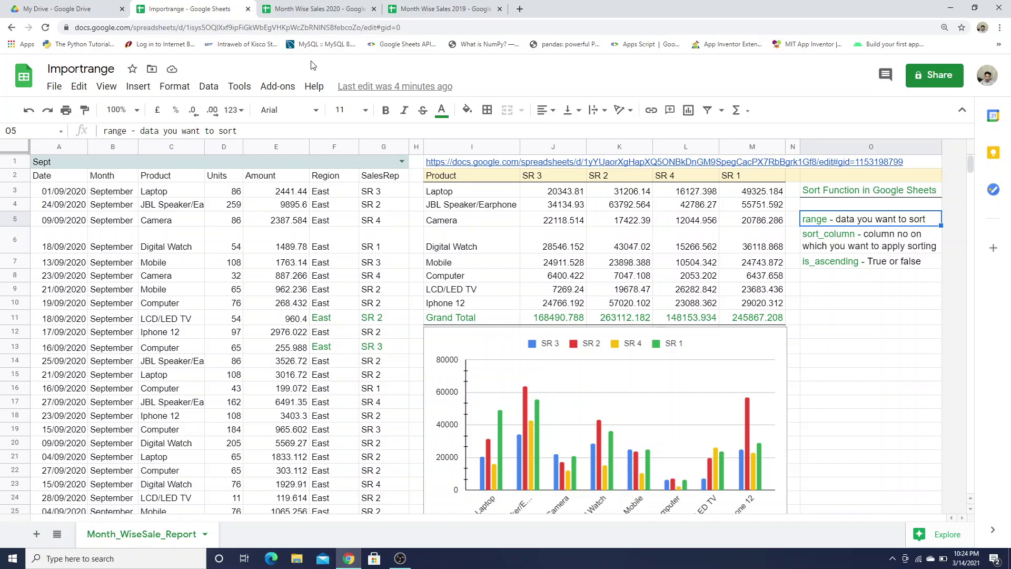
- Examine the import formula in A3, the SORT argument notes in column O, and the data columns from Date to SalesRep
click(64, 195)
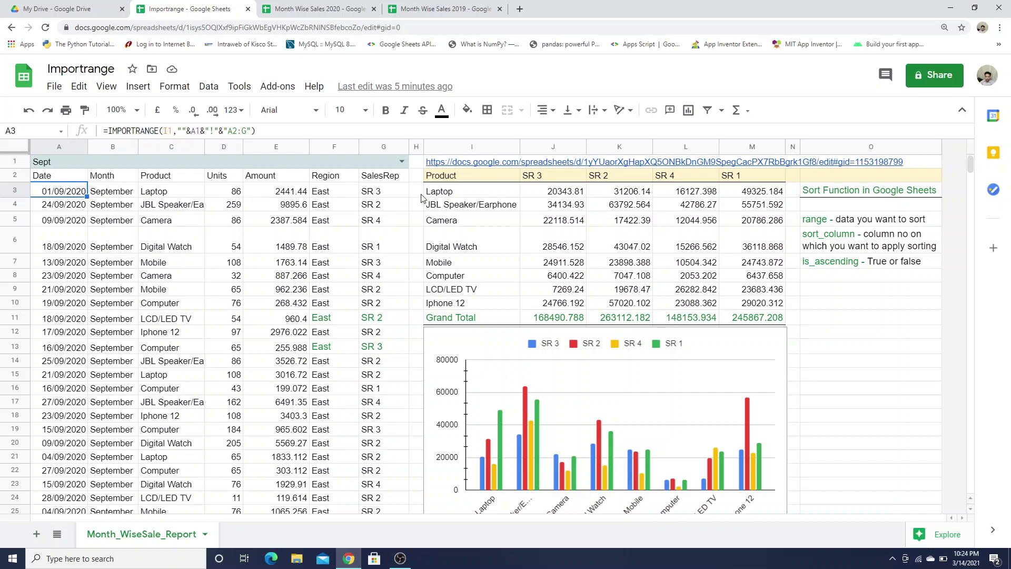
click(834, 196)
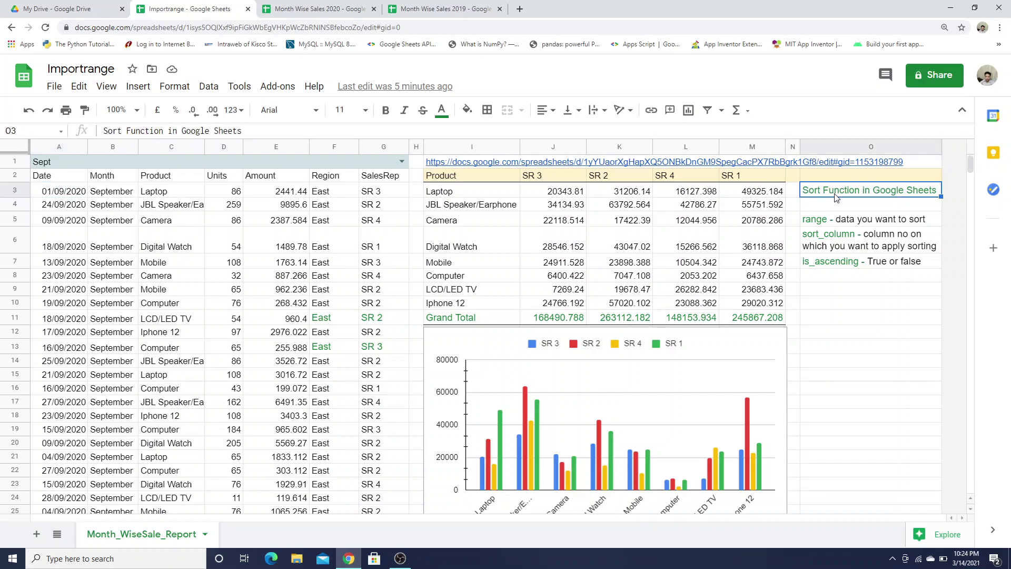
click(822, 224)
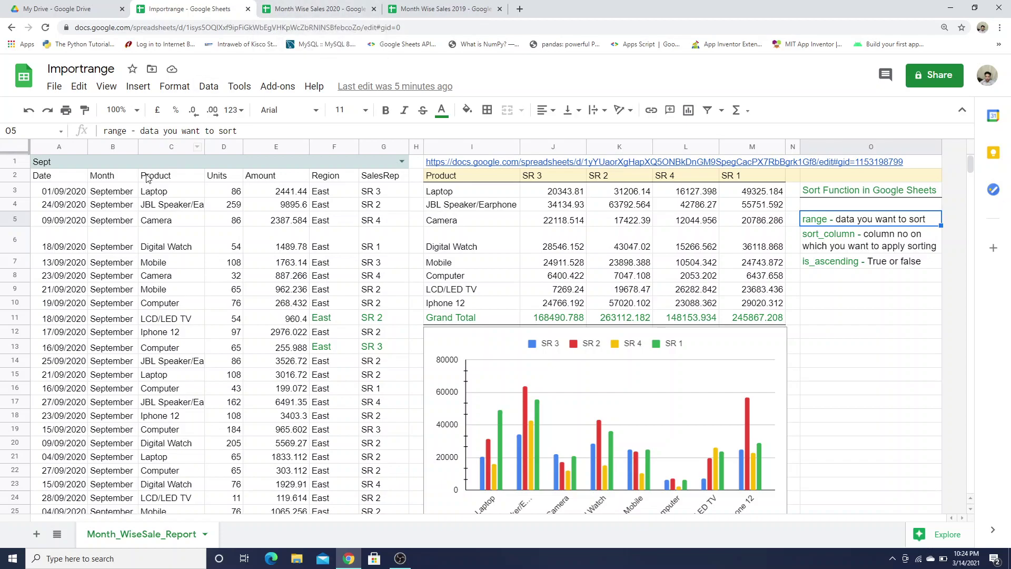
click(48, 180)
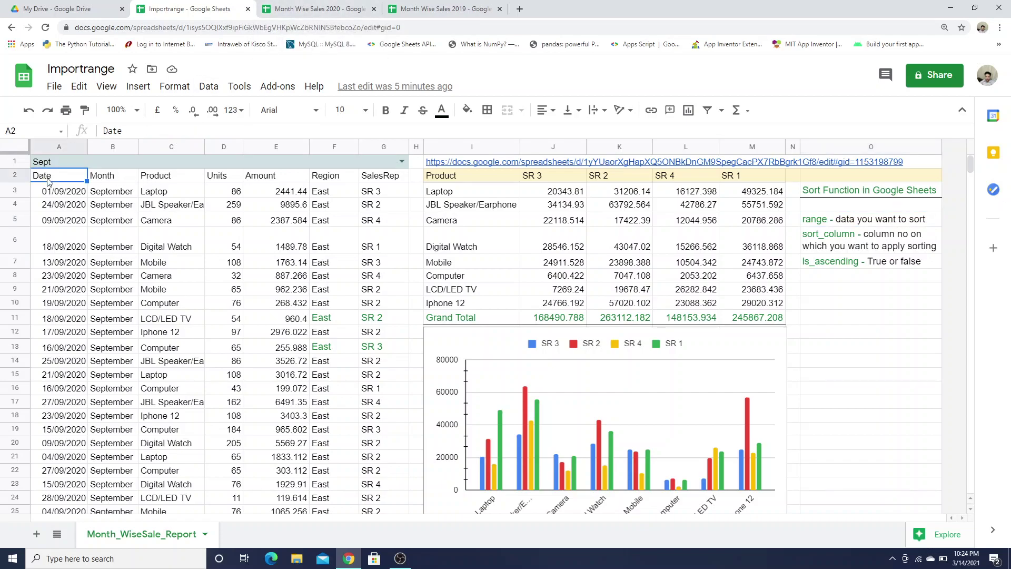
key(Down)
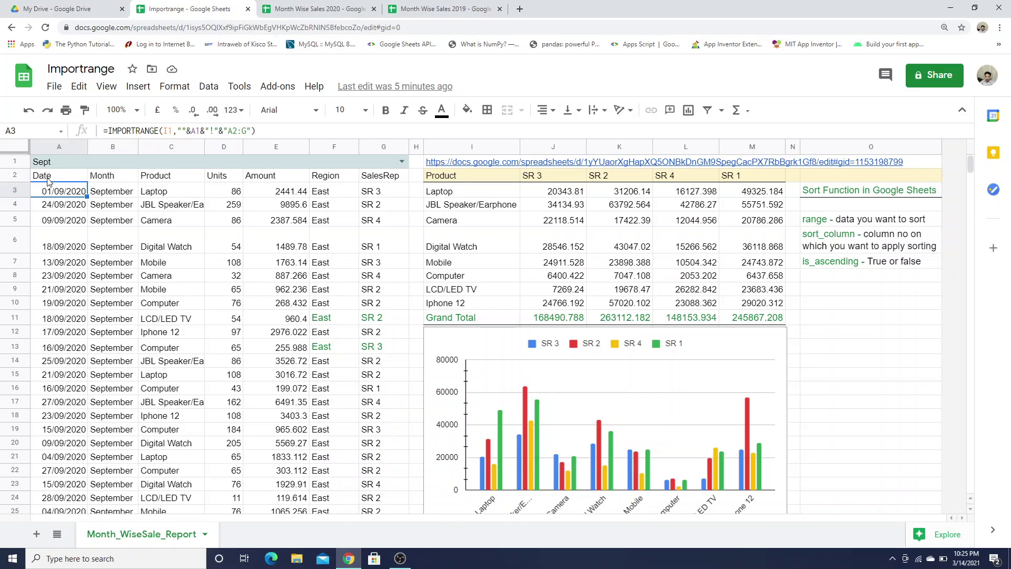
drag(58, 147, 403, 174)
click(379, 180)
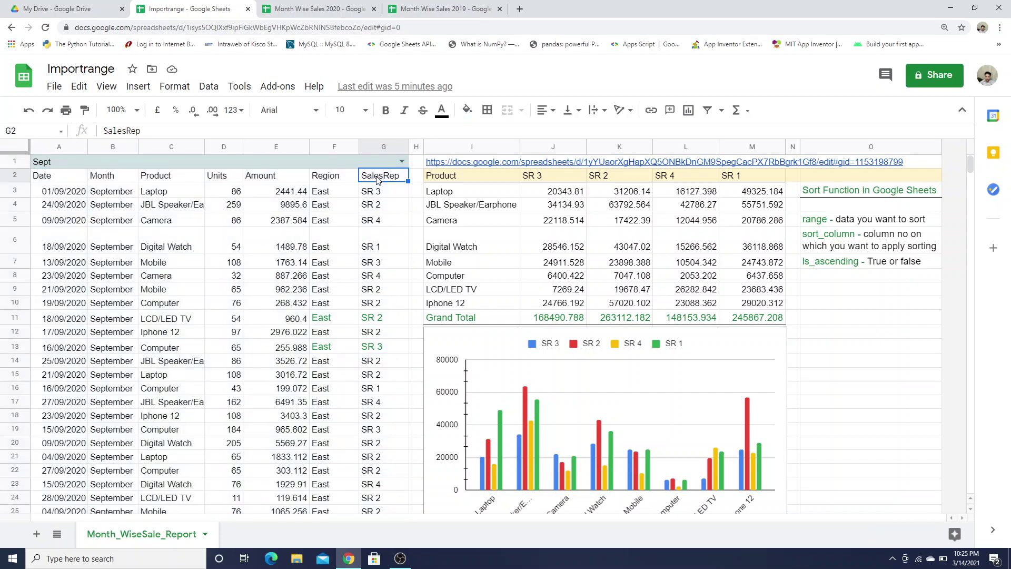
click(822, 238)
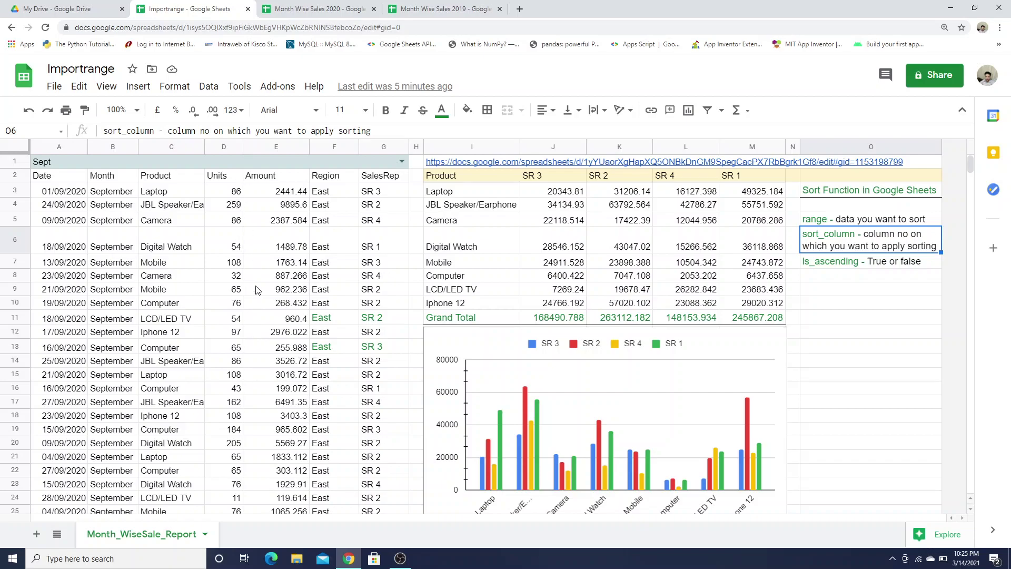
click(834, 262)
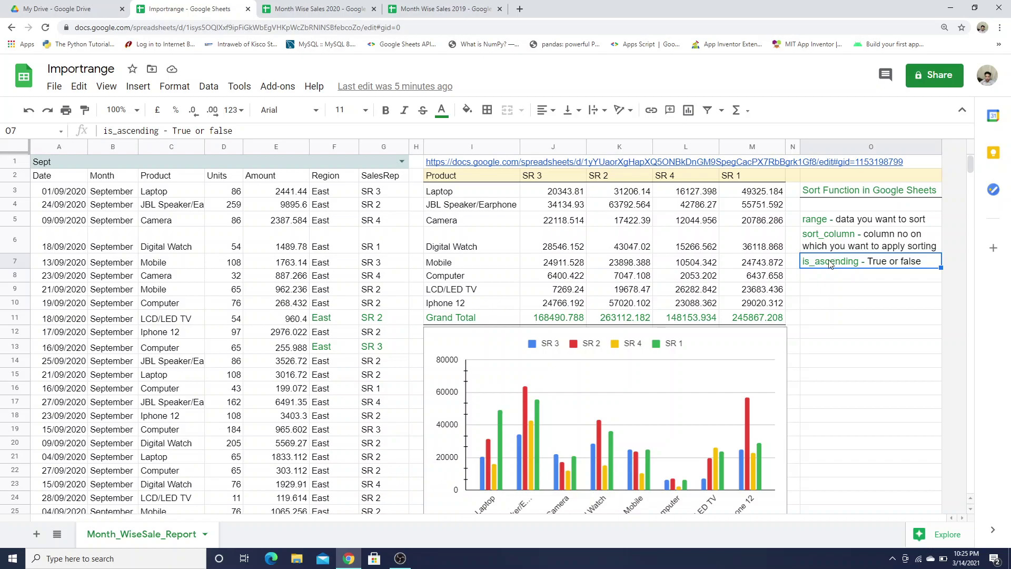
click(374, 196)
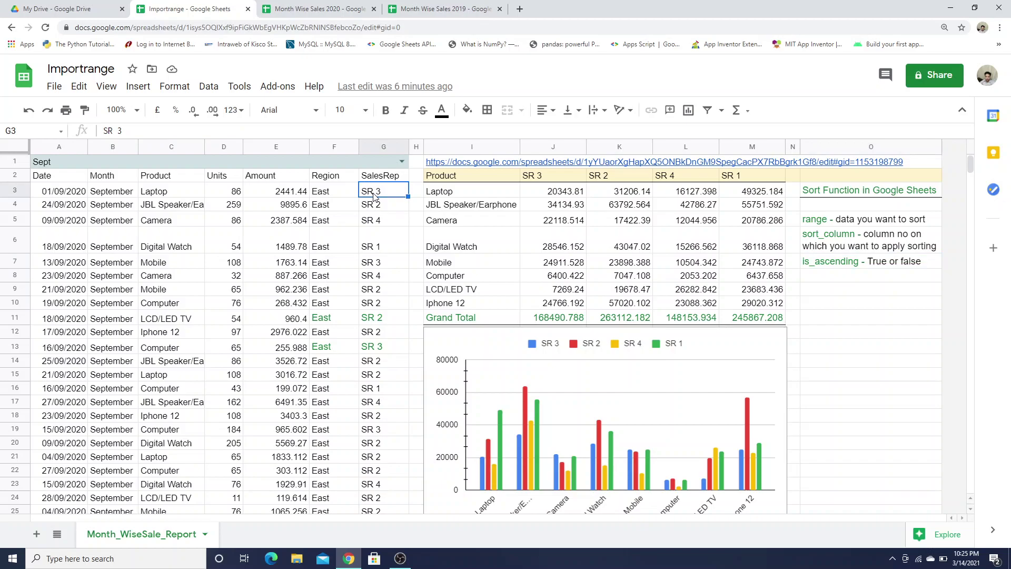
- Wrap the IMPORTRANGE call in cell A3 in a SORT function, using it as the range argument
click(51, 182)
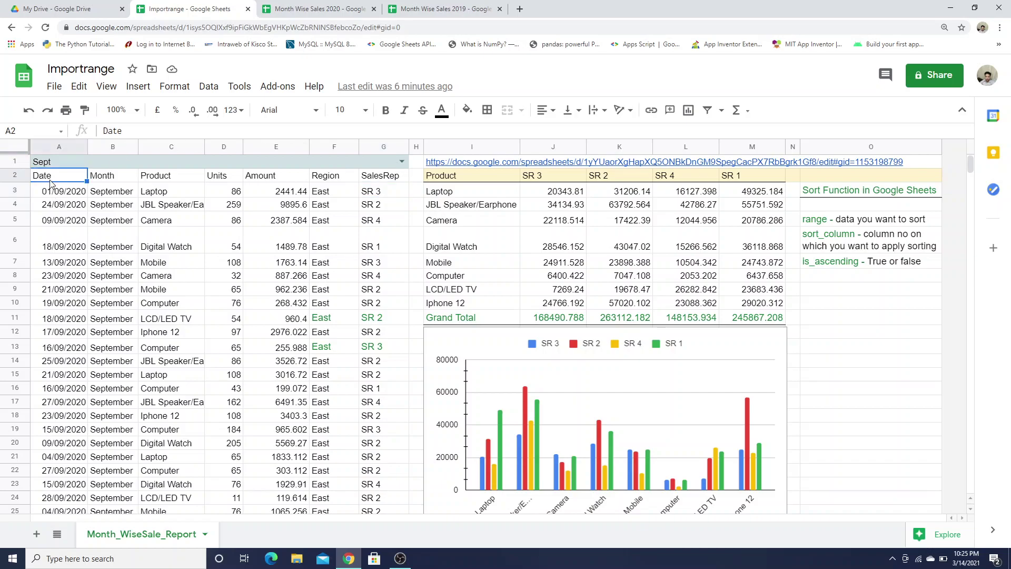
key(Down)
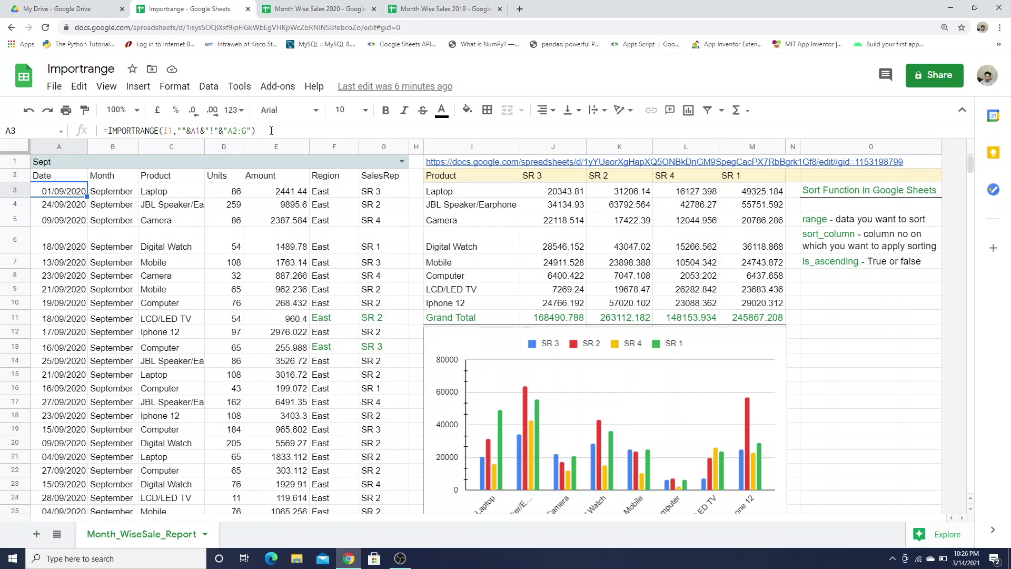
drag(255, 130, 108, 131)
key(ctrl+c)
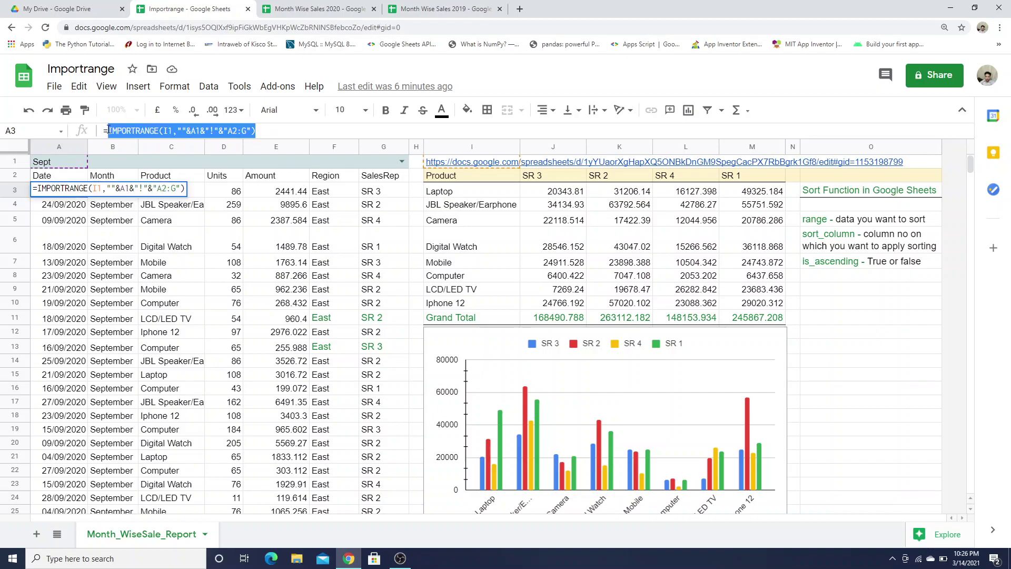
key(BackSpace)
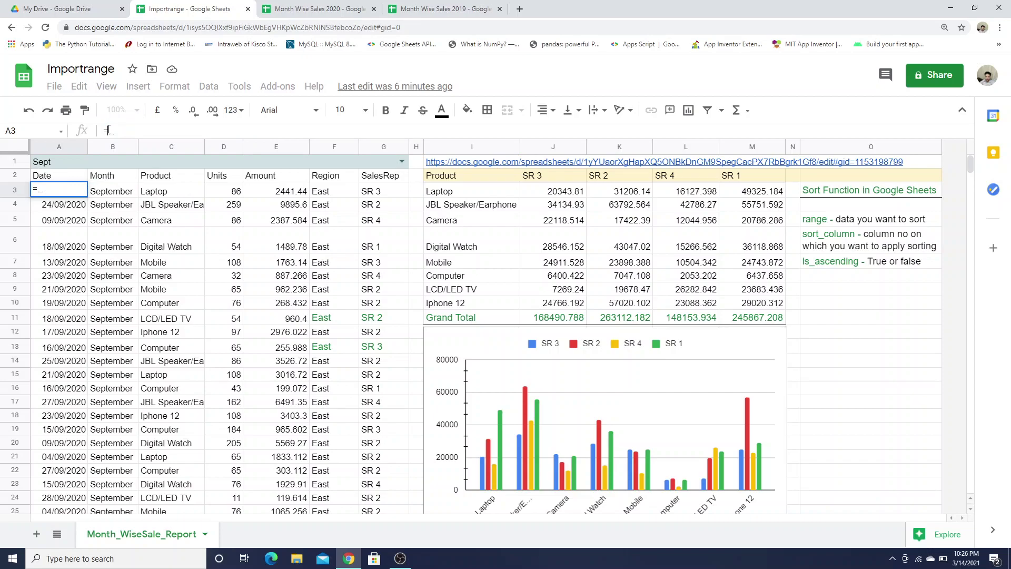
text(sort)
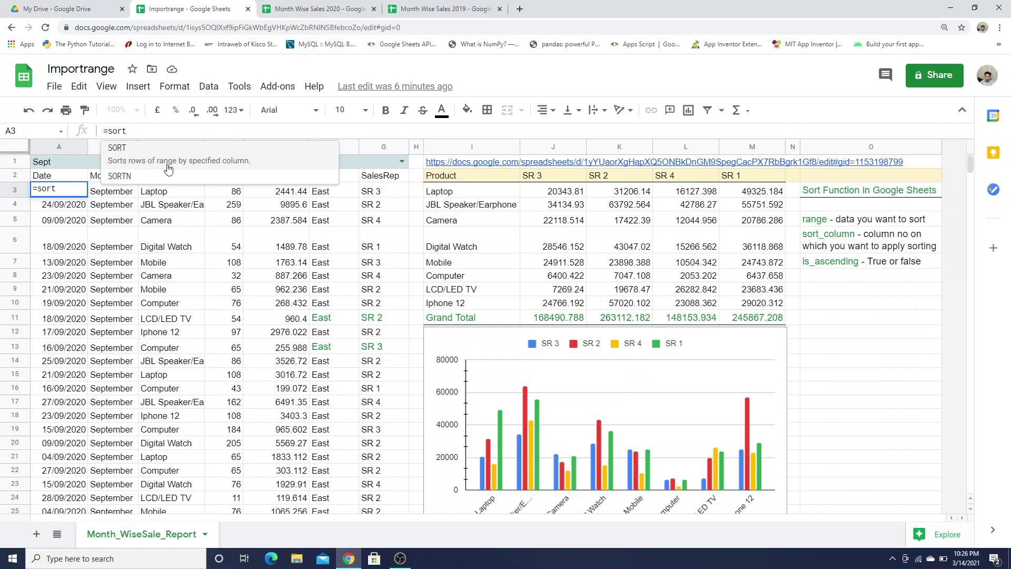
click(230, 169)
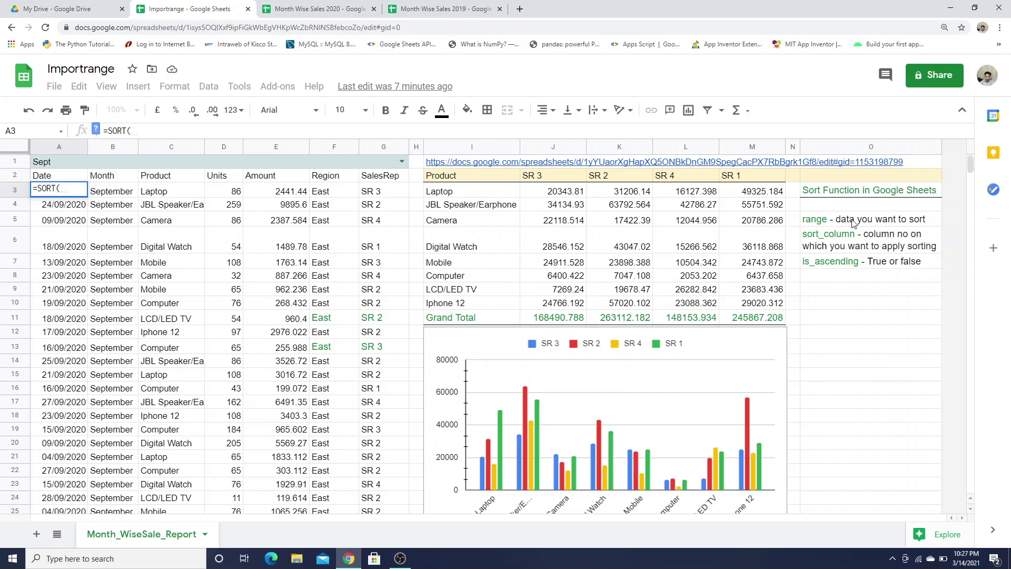
key(ctrl+v)
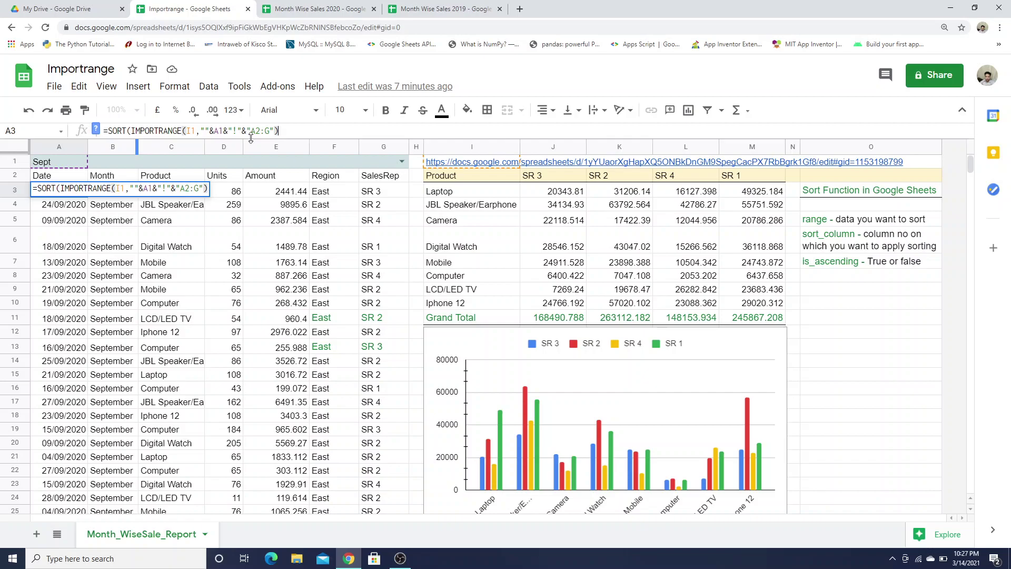
- Complete the SORT formula in A3 with sort column 1 and is_ascending set to true
click(296, 135)
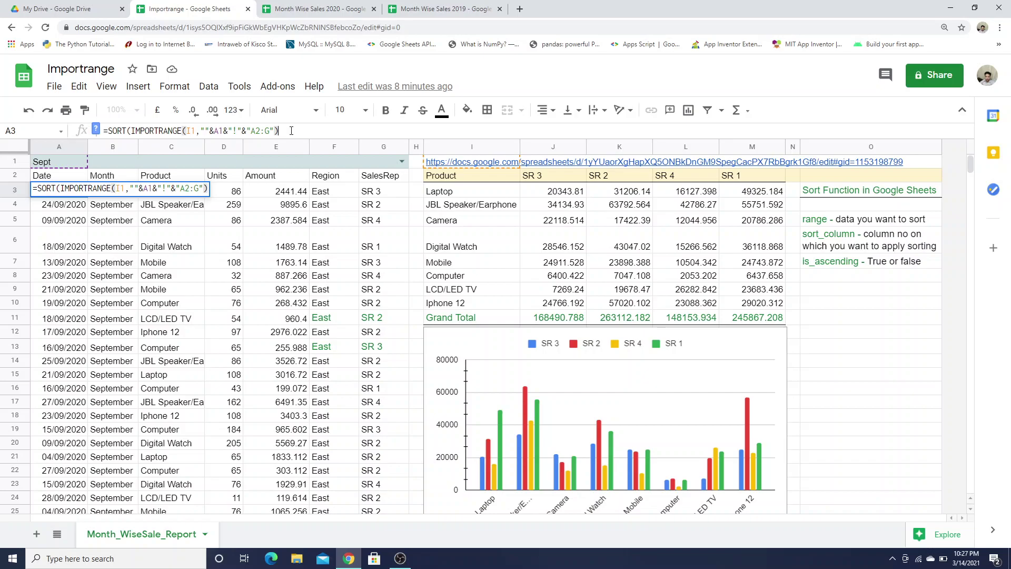
text(,)
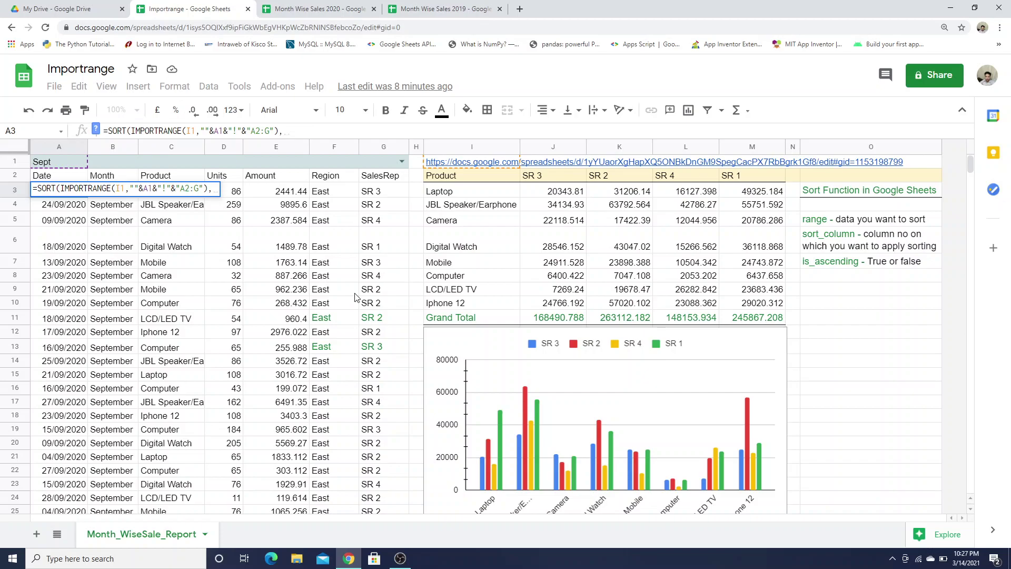
text(1,)
text(true)
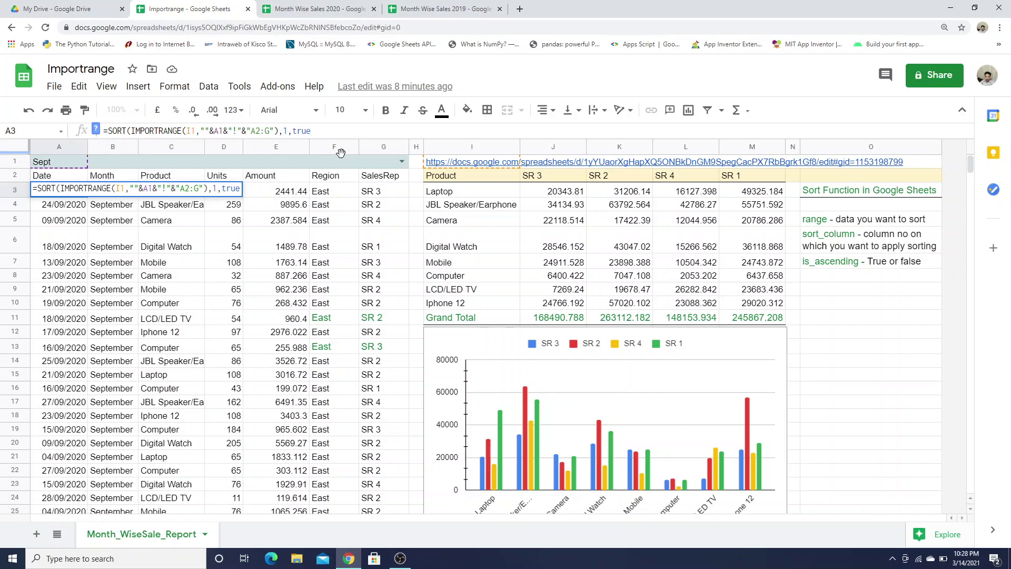
text())
key(Return)
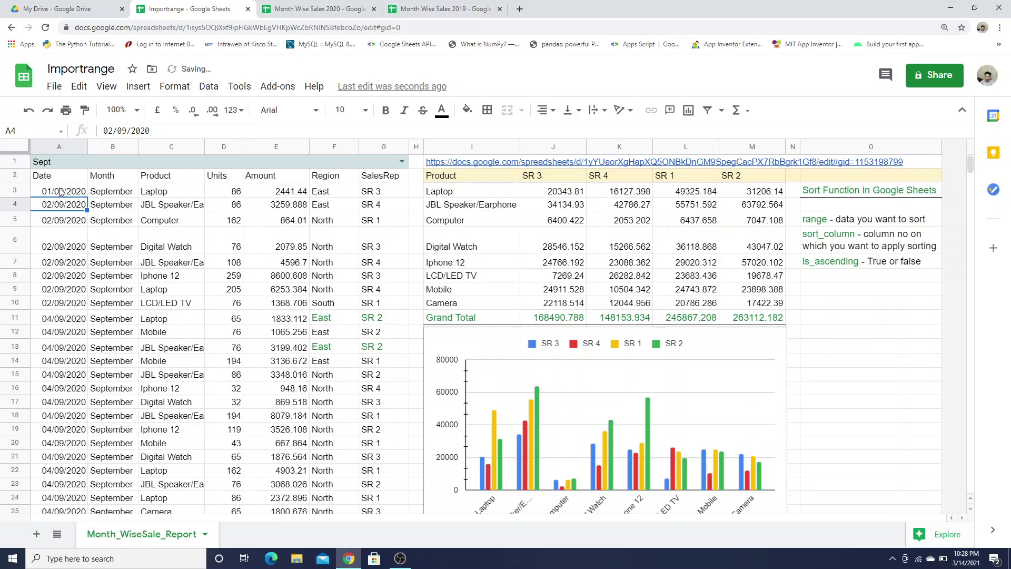
- Check the order of the dates down the Date column, and return to the formula cell A3
click(61, 192)
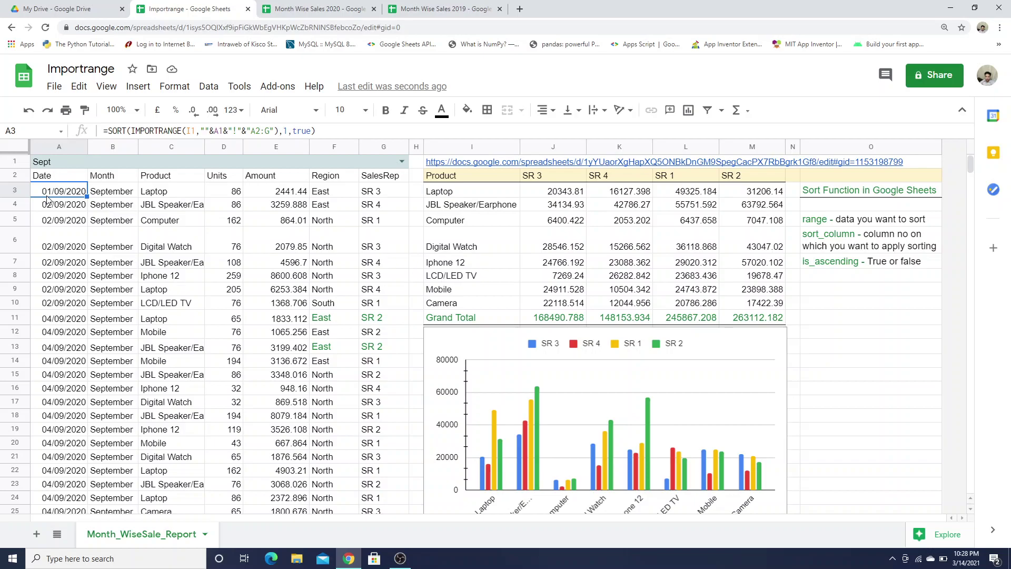
key(Down)
key(Down)
key(Down)
key(Down)
key(Down)
key(Down)
key(Down)
key(Down)
key(Down)
key(Down)
key(Down)
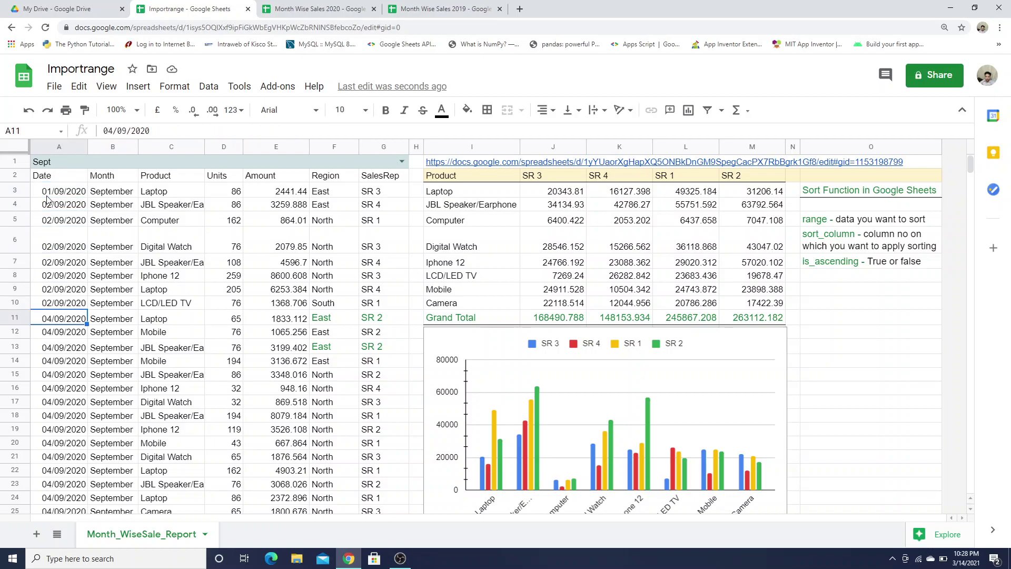
key(Down)
key(Down)
key(Down)
key(Down)
key(Down)
key(Down)
key(Down)
key(Down)
key(Down)
key(Down)
key(Down)
key(Down)
key(Down)
key(Down)
key(Down)
key(Down)
key(Down)
key(Down)
key(Down)
key(Down)
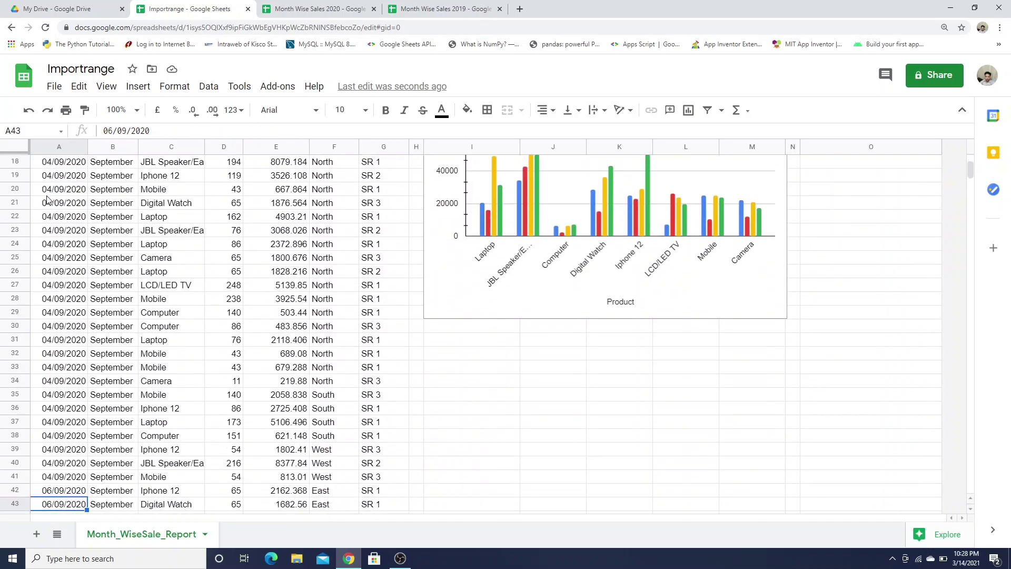
key(Down)
key(Down)
key(Down)
key(Down)
key(Down)
key(Down)
key(Down)
key(Down)
key(Down)
key(Down)
key(Down)
key(Down)
key(Down)
key(Down)
key(Down)
key(Down)
key(Down)
key(Down)
key(Down)
key(Down)
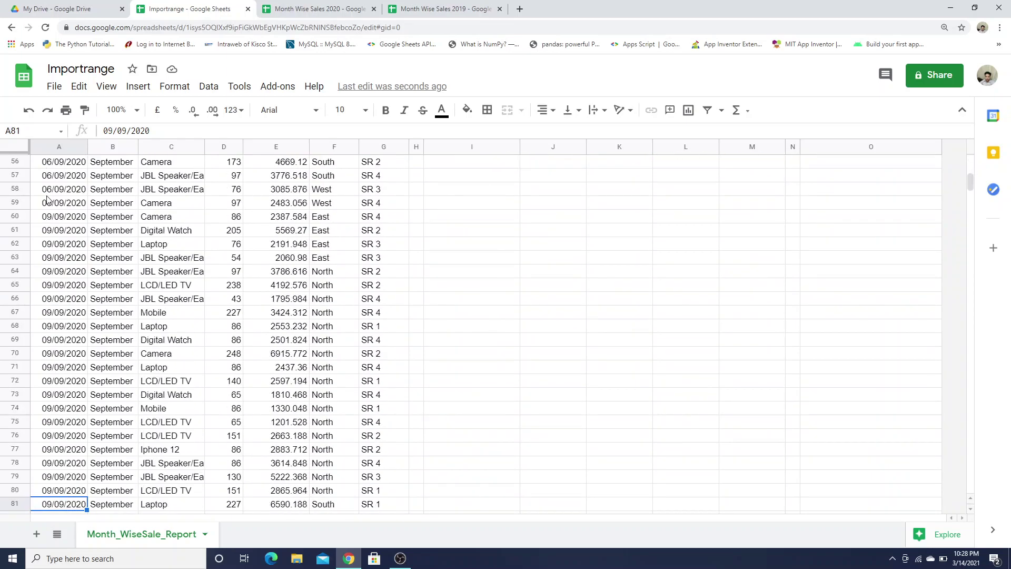
key(Down)
key(Down)
key(Down)
key(Down)
key(Down)
key(Down)
key(Down)
key(Down)
key(Down)
key(Down)
key(Down)
key(Down)
key(Down)
key(Down)
key(Down)
key(Down)
key(Down)
key(Down)
key(Down)
key(Down)
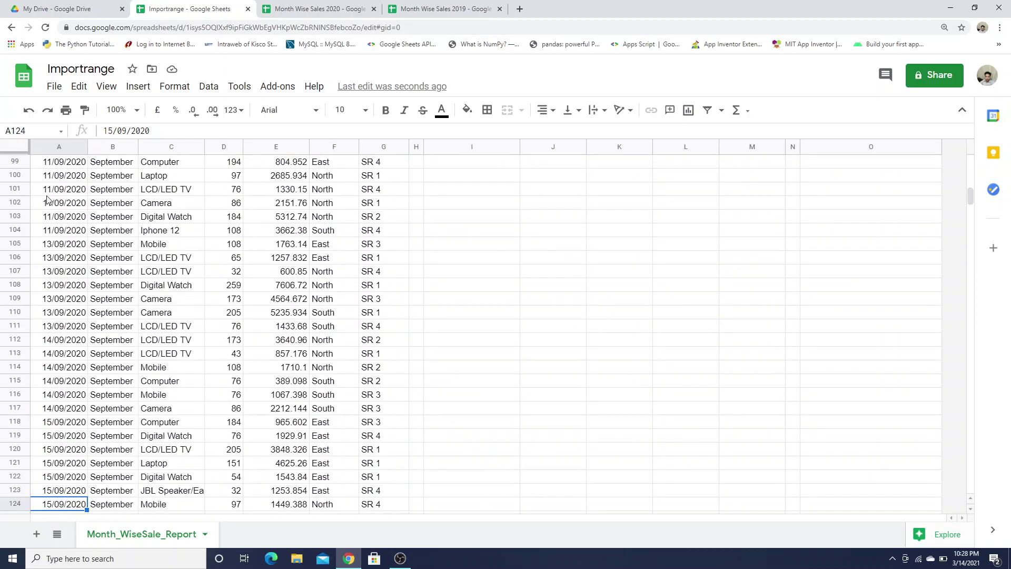
key(ctrl+Up)
key(Down)
key(Down)
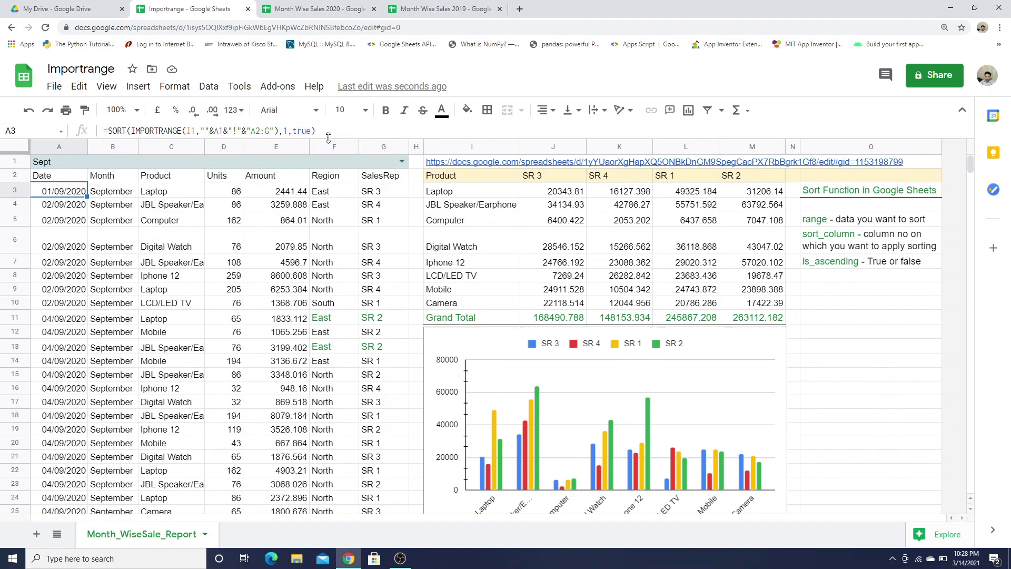
- Change the sort column in A3's SORT formula to 7 so the data is ordered by SalesRep
click(289, 131)
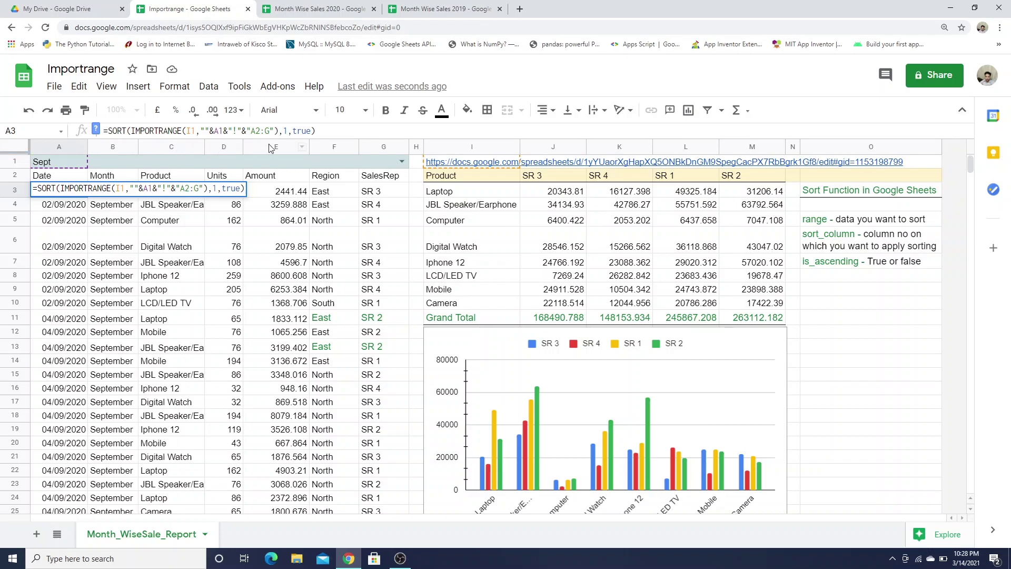
key(BackSpace)
text(7)
key(Return)
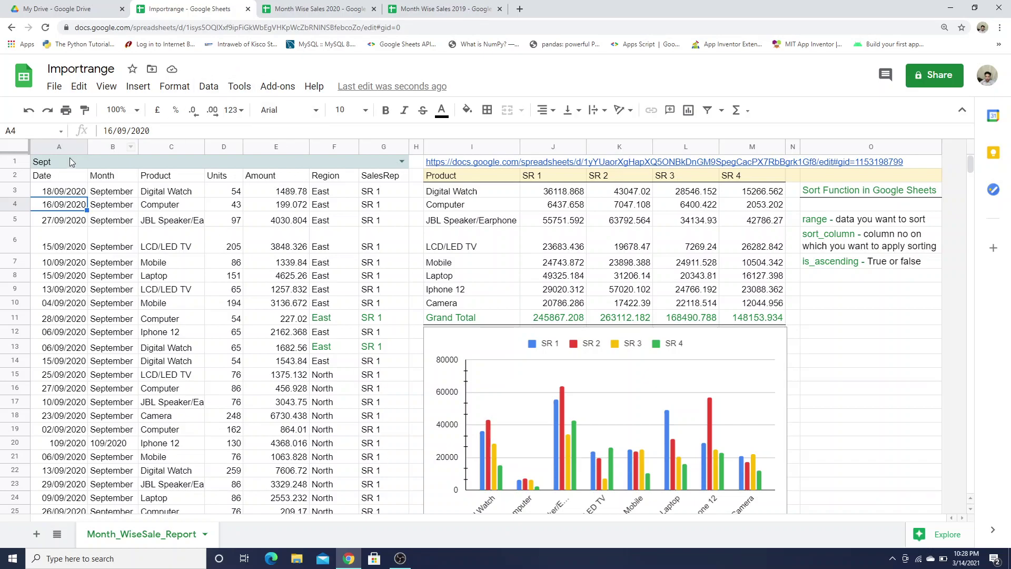
- Add a second sort level to A3's SORT formula, using column 1 with is_ascending set to true
click(72, 191)
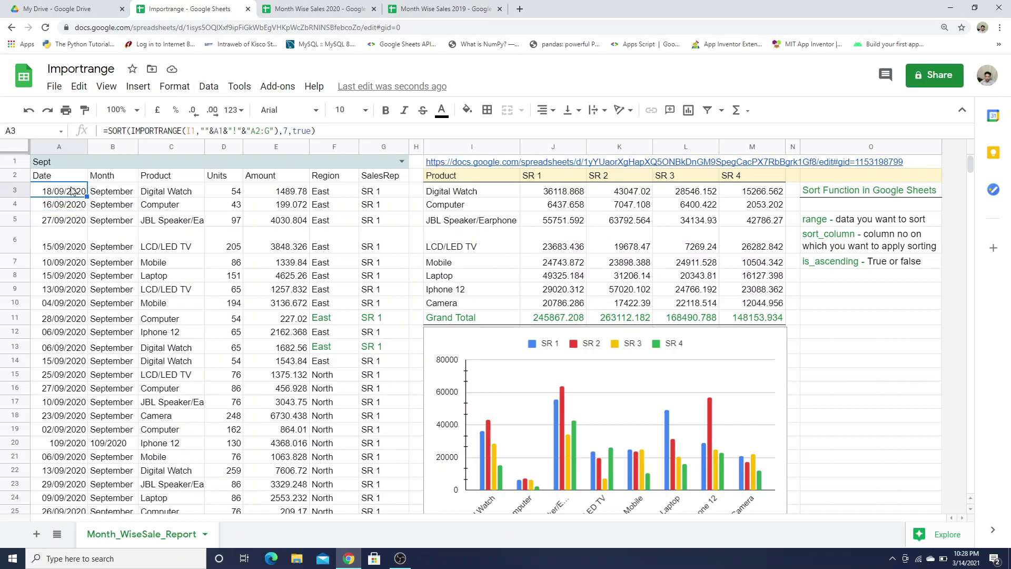
click(312, 131)
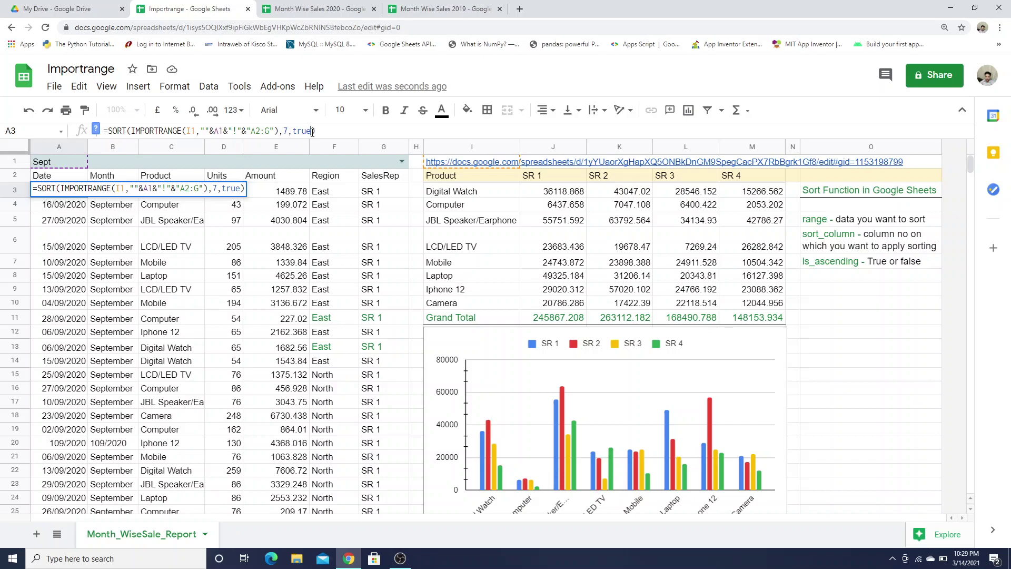
text(, )
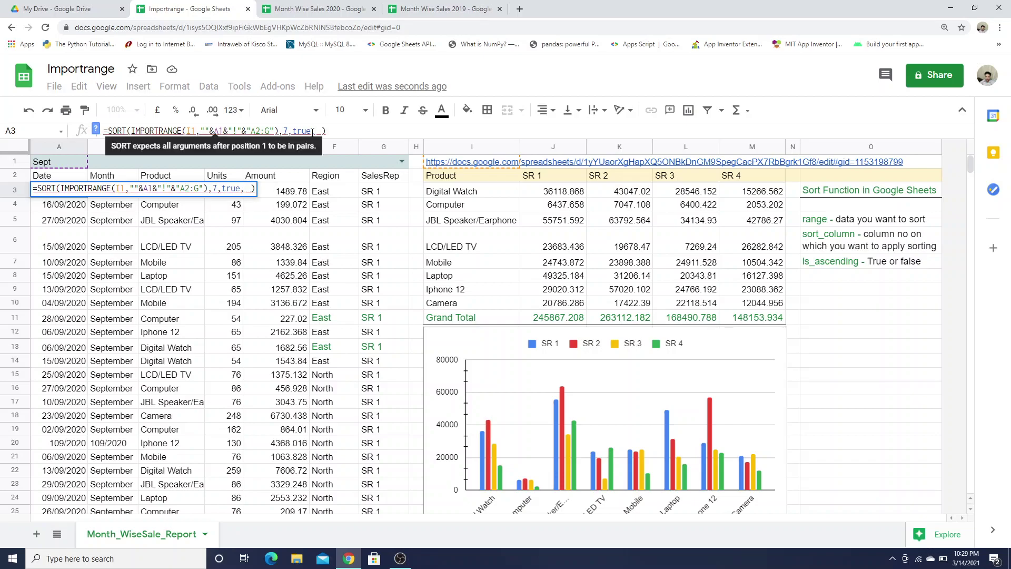
text(1)
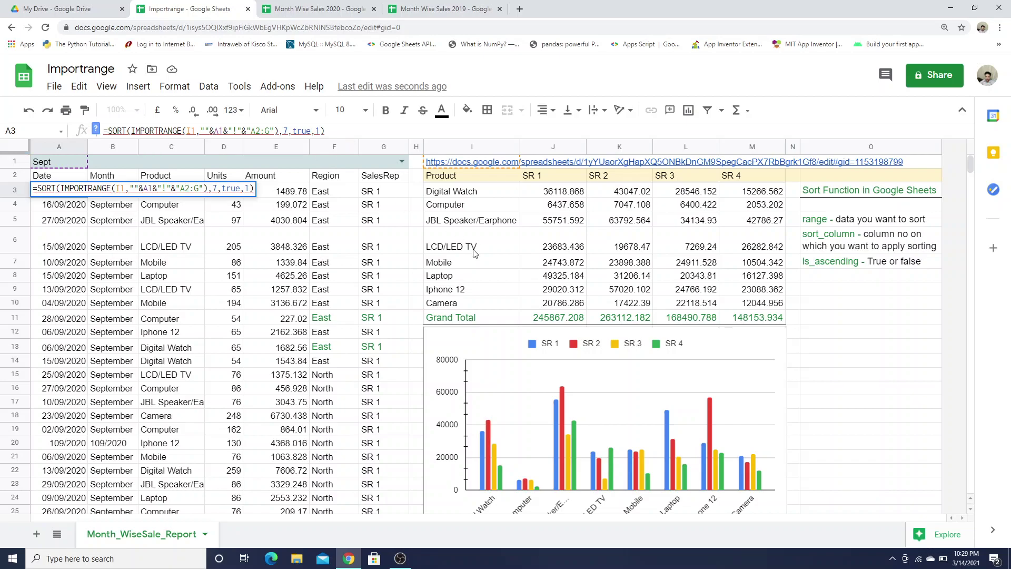
text(,)
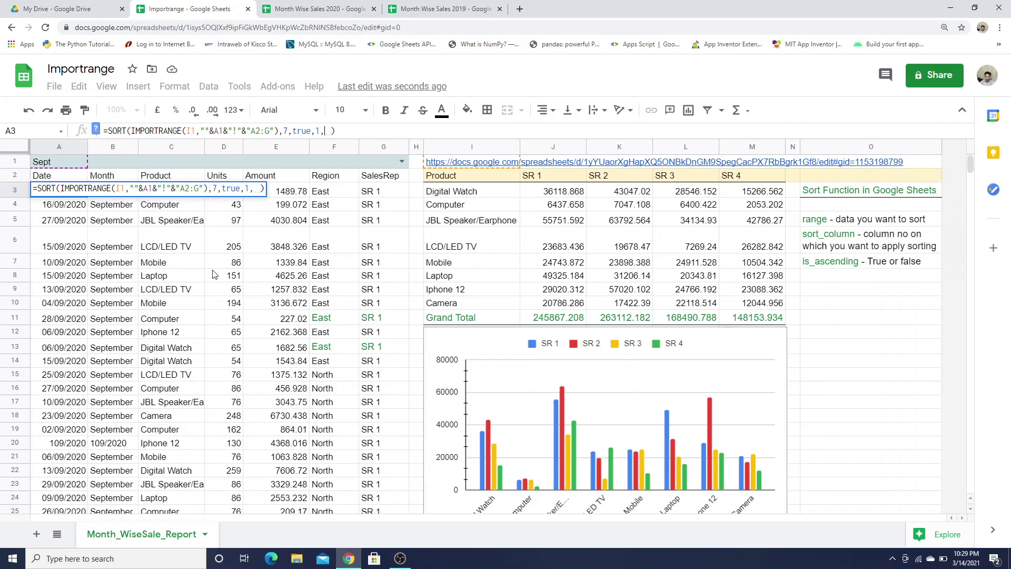
text(true)
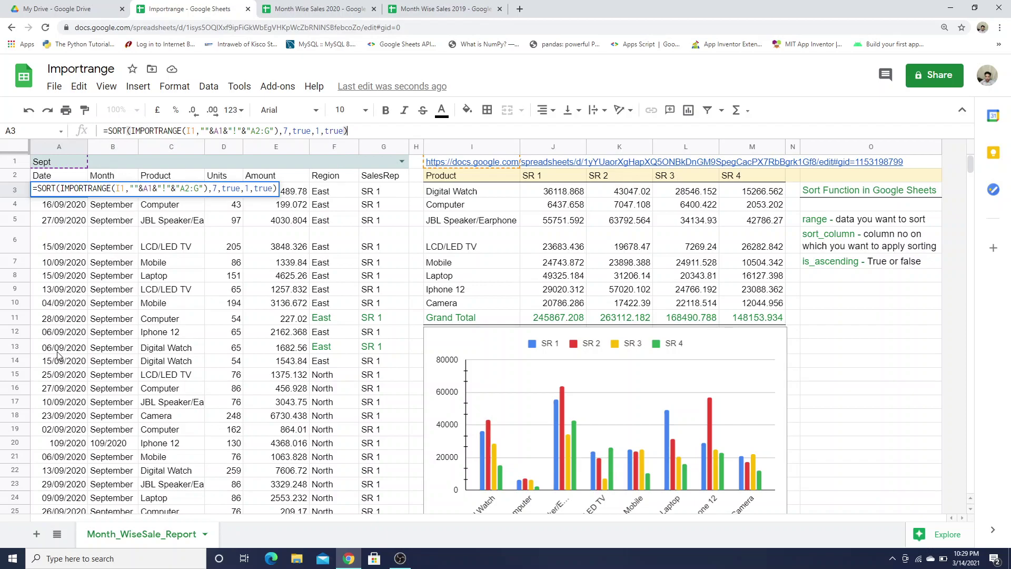
key(Return)
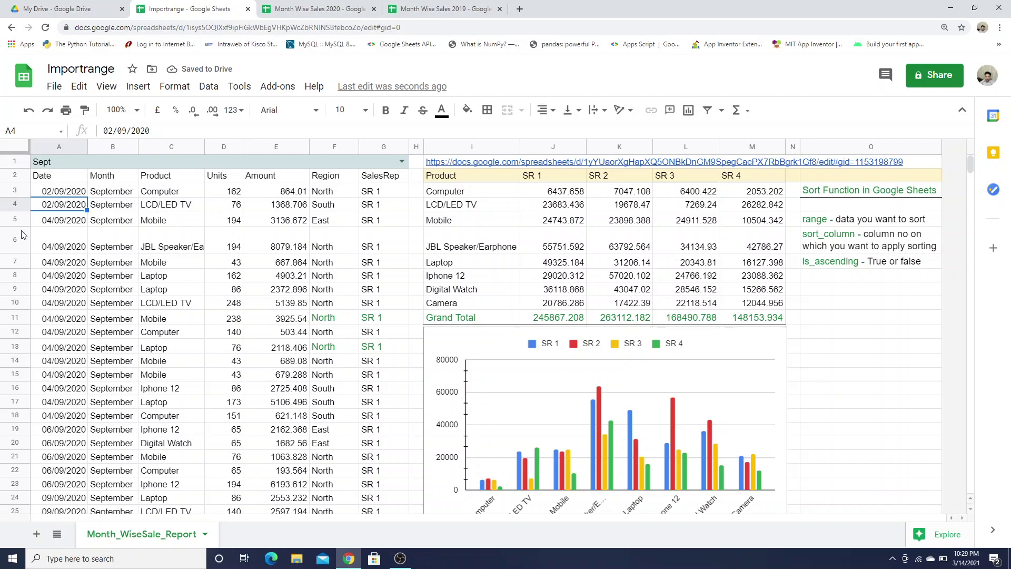
- Change is_ascending for the second sort level, column 1, to false in A3's SORT formula
click(67, 195)
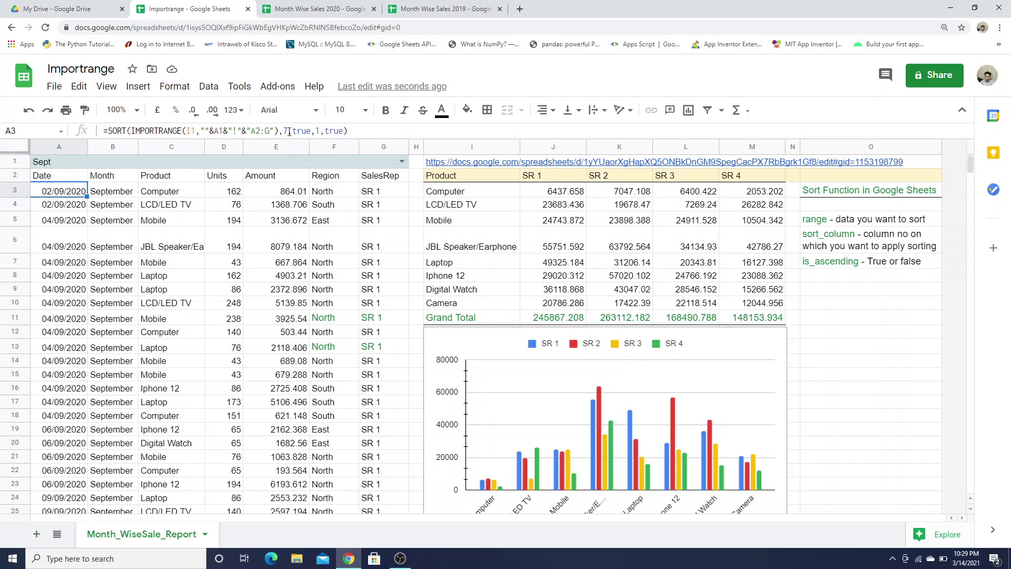
double_click(283, 130)
double_click(334, 131)
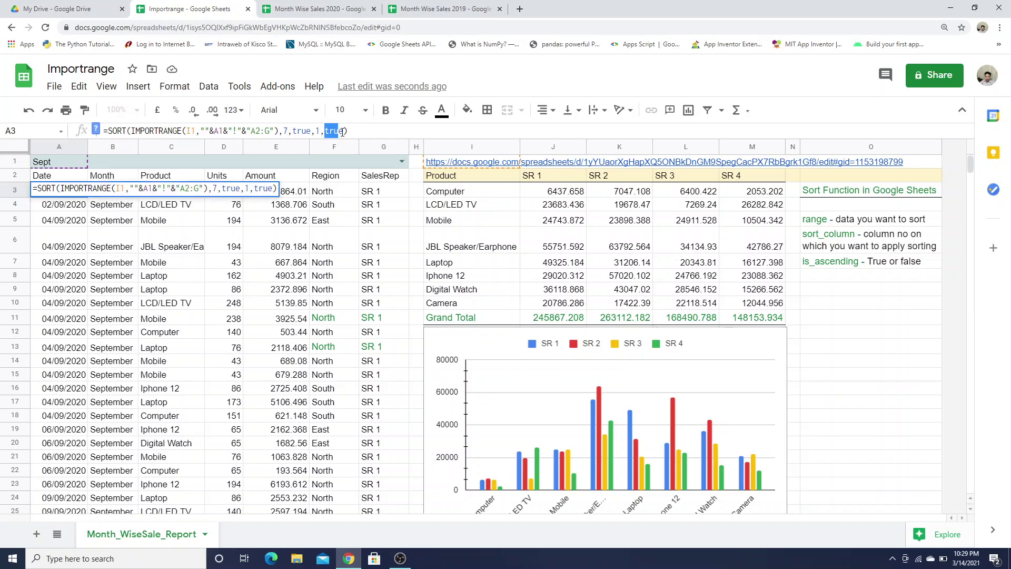
drag(347, 130, 323, 130)
text(truefalse)
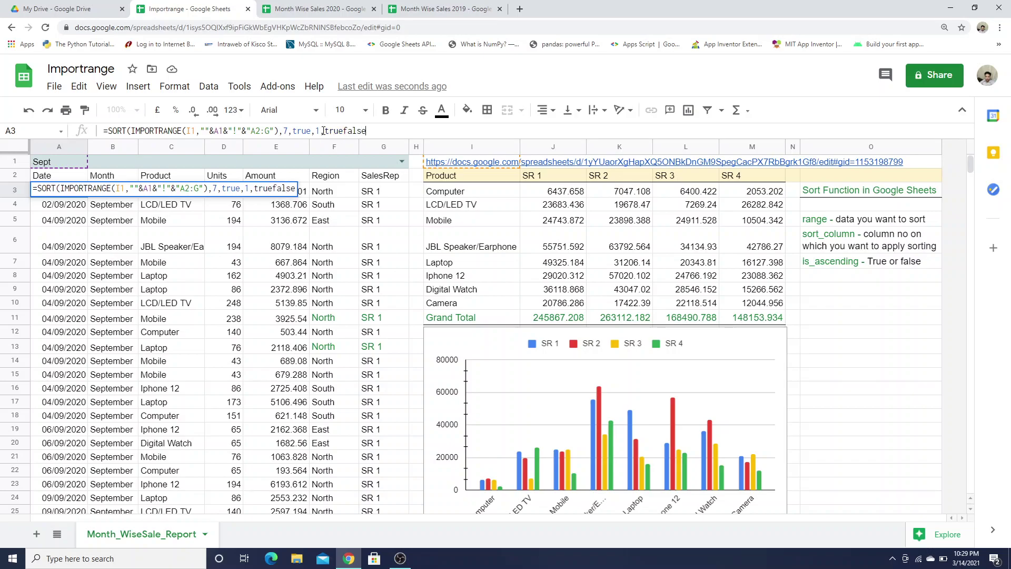
key(BackSpace)
key(BackSpace)
key(BackSpace)
key(BackSpace)
key(BackSpace)
key(BackSpace)
key(BackSpace)
key(BackSpace)
key(BackSpace)
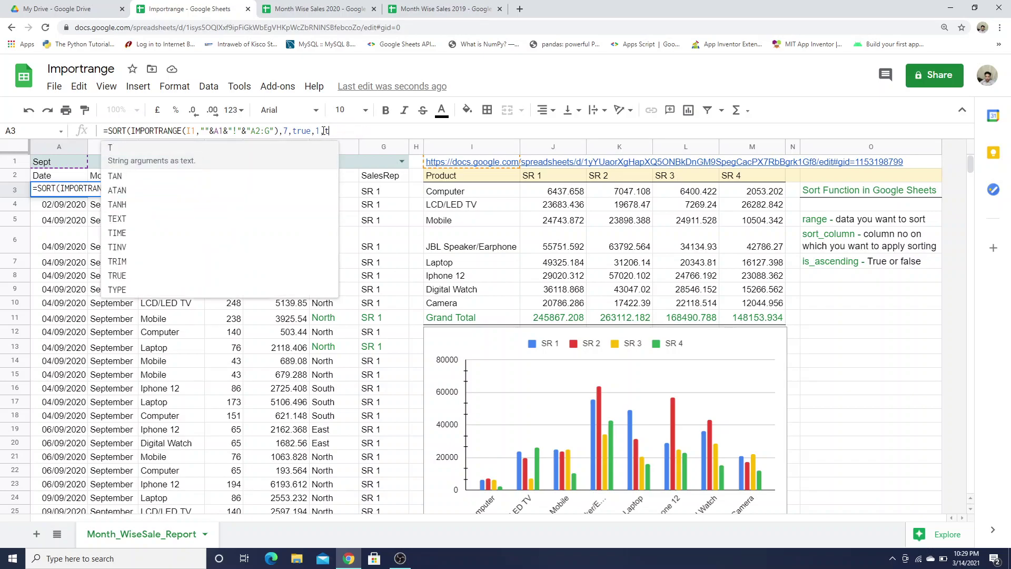
text(fal)
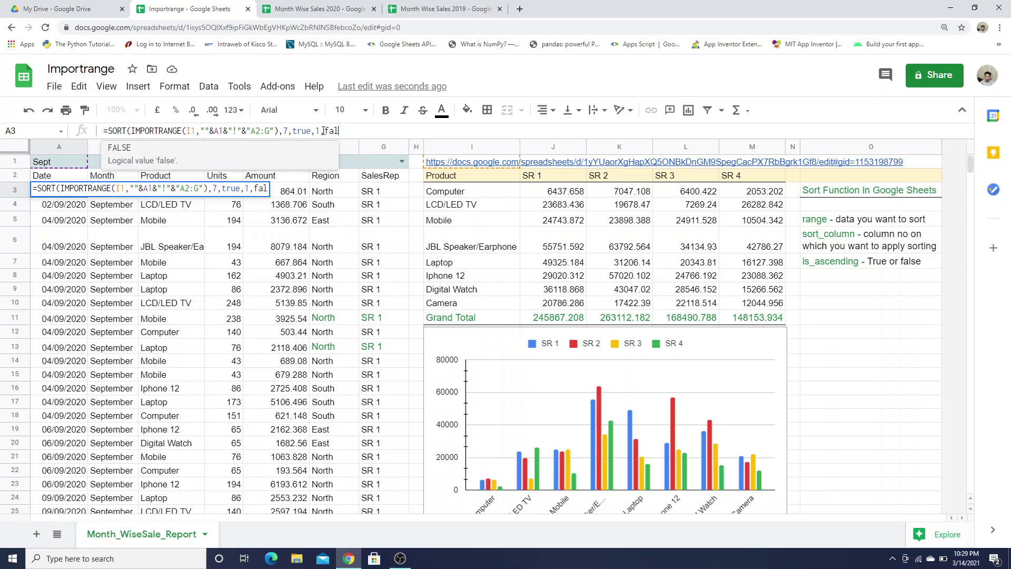
text(se))
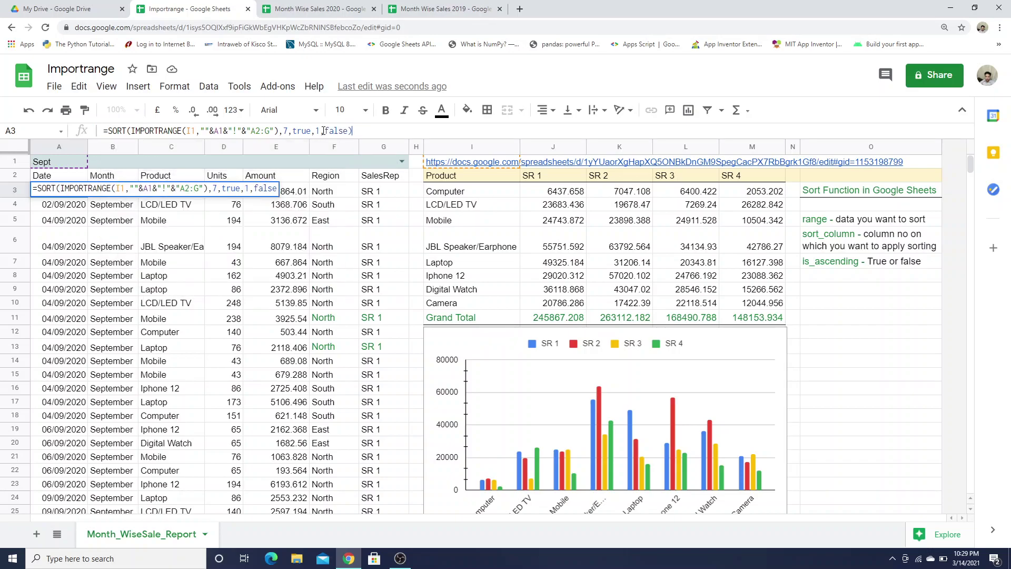
key(Return)
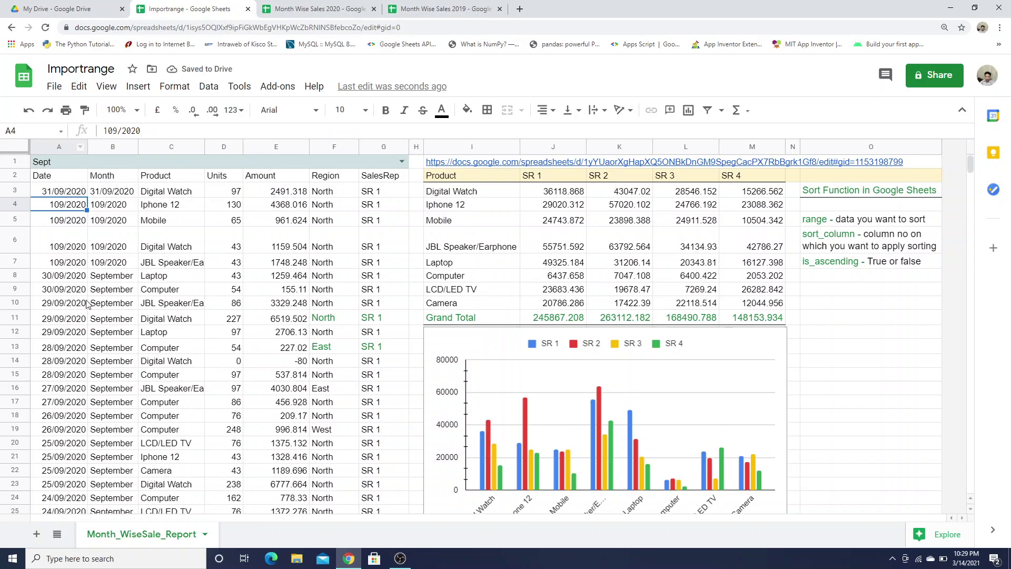
- Set the second sort level's is_ascending back to true in A3's SORT formula
double_click(83, 191)
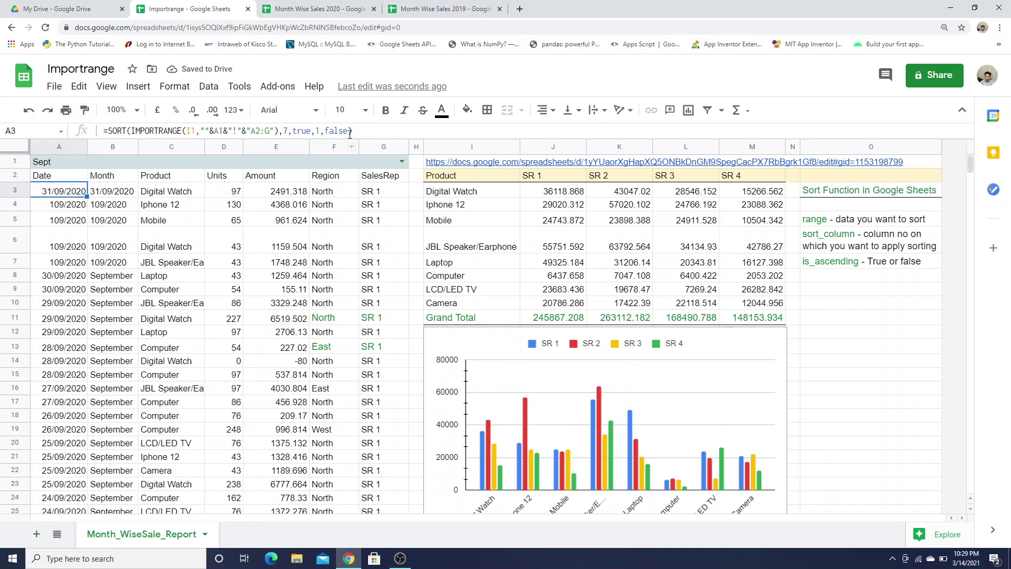
double_click(337, 130)
text(true)
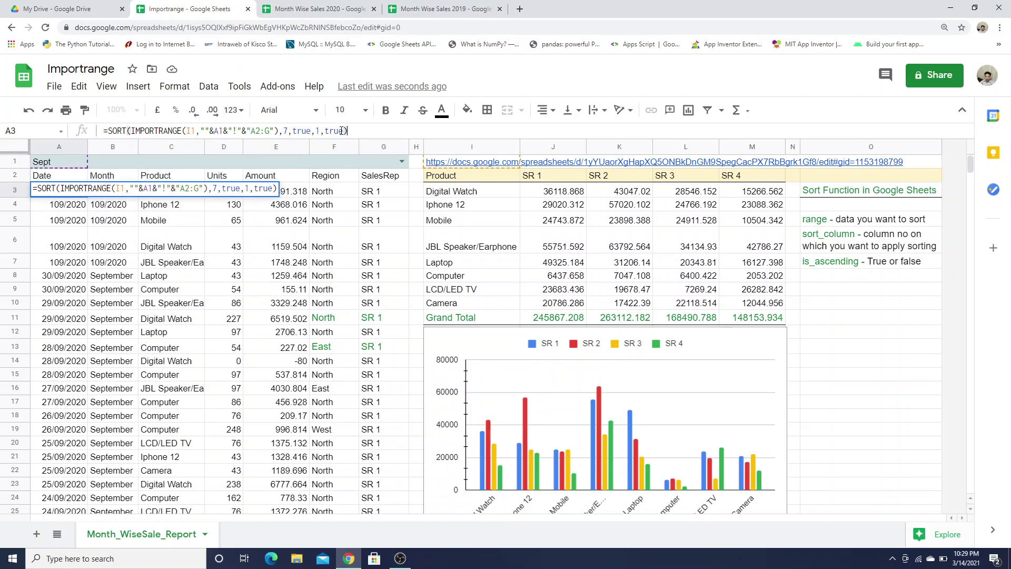
key(Return)
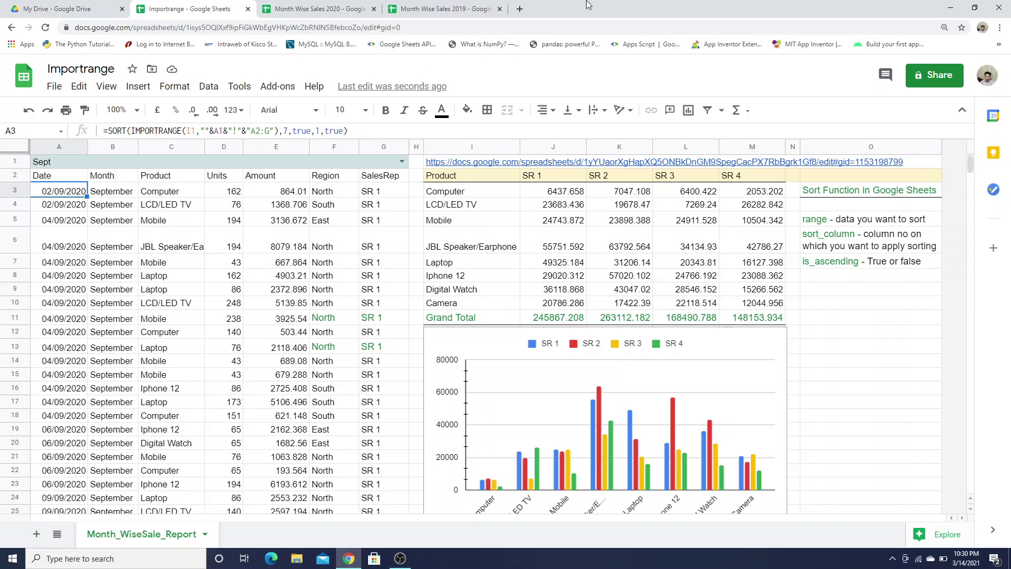
- Look at the Month Wise Sales 2019 and 2020 source spreadsheets, and return to Importrange to review the imported columns
click(485, 6)
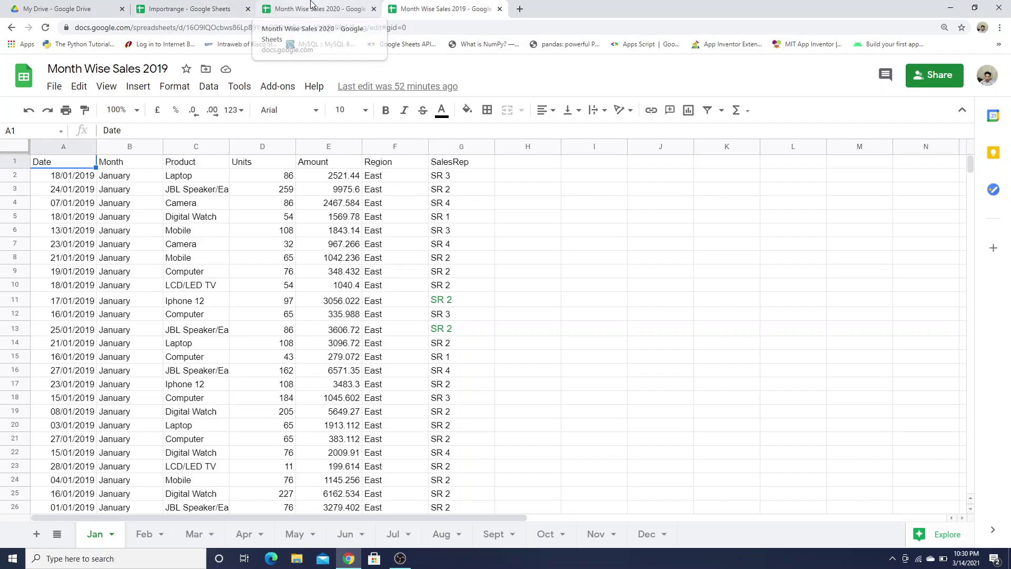
click(295, 8)
click(190, 8)
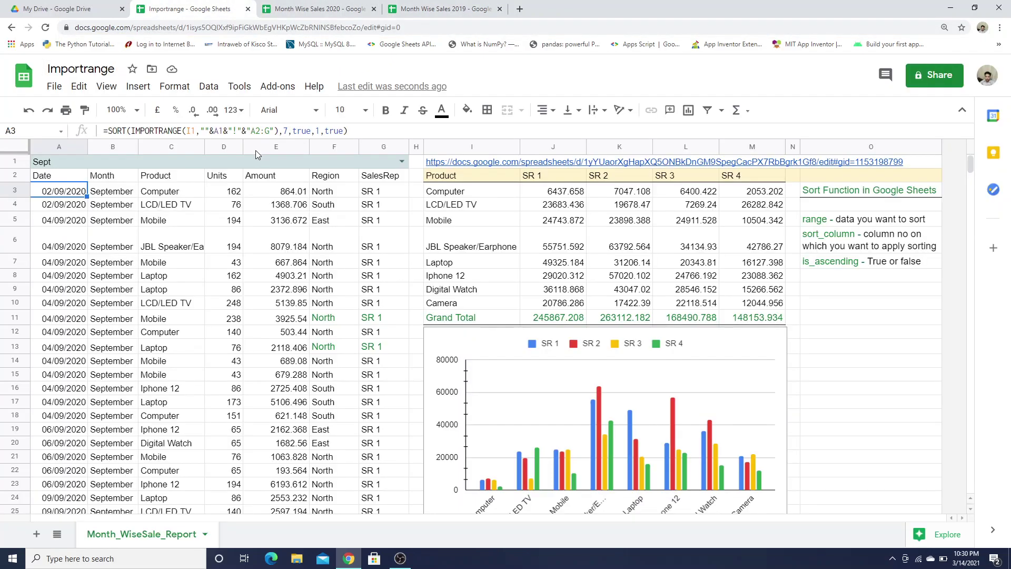
drag(65, 148, 358, 164)
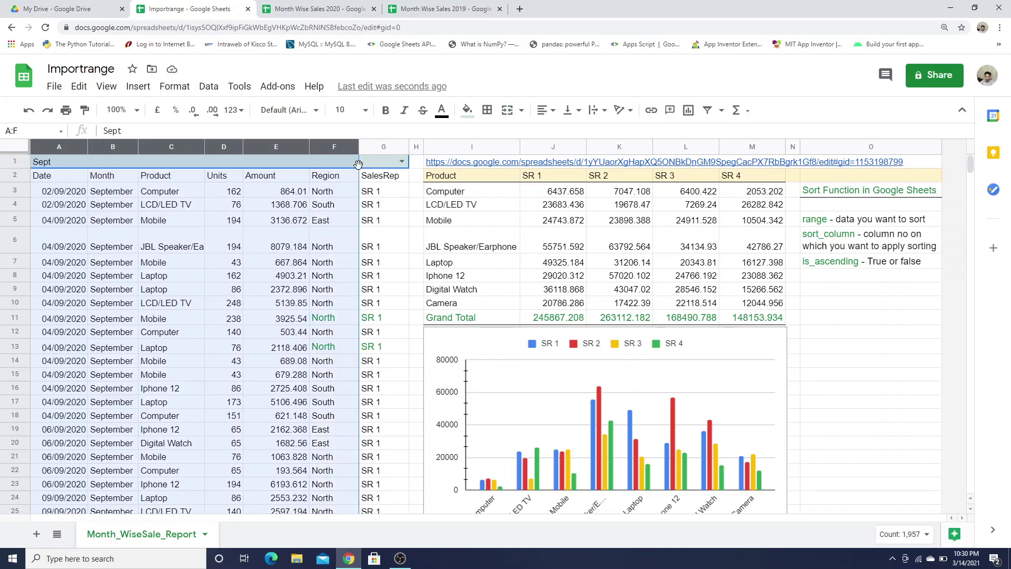
click(379, 189)
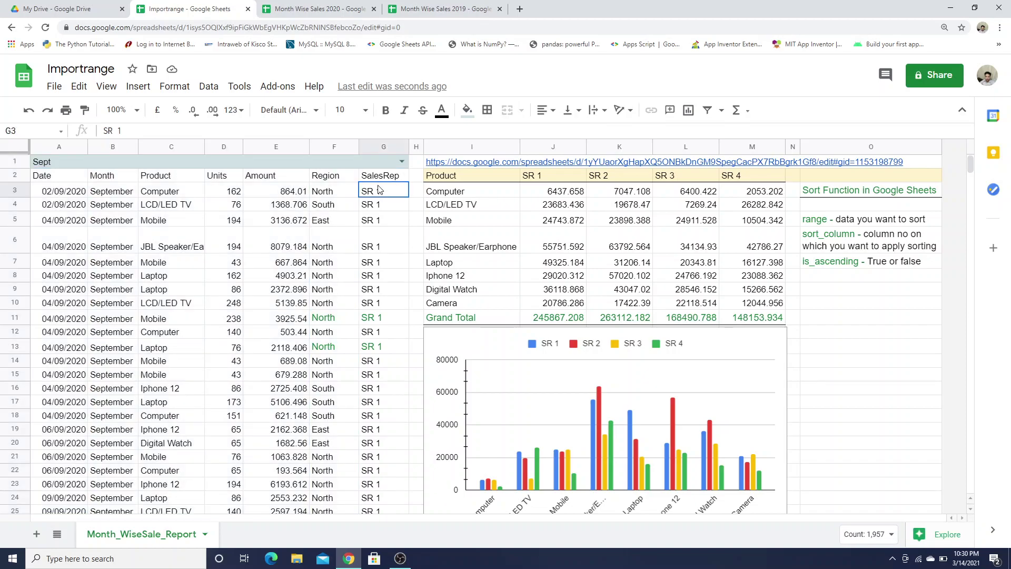
- Choose Jun as the month in A1 and check the formula cell A3
click(402, 161)
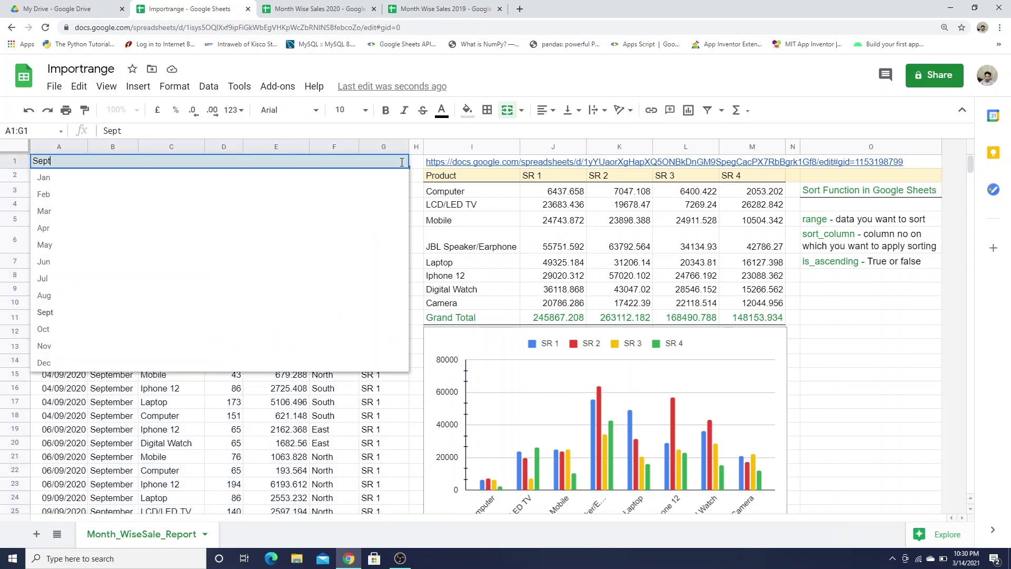
click(117, 267)
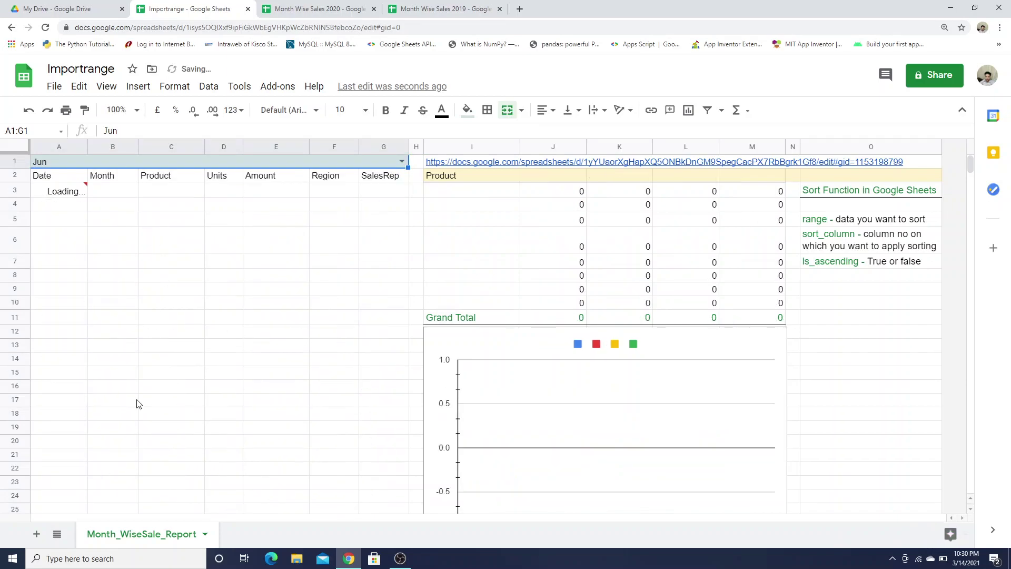
click(60, 190)
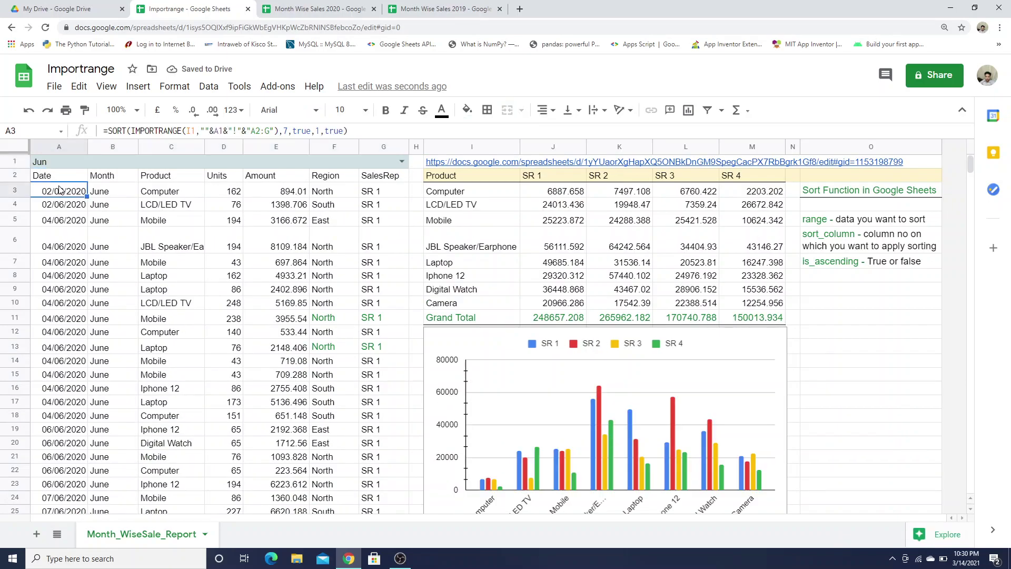
- Choose Apr as the month in A1 and check the sort order in the Date and SalesRep columns
click(402, 162)
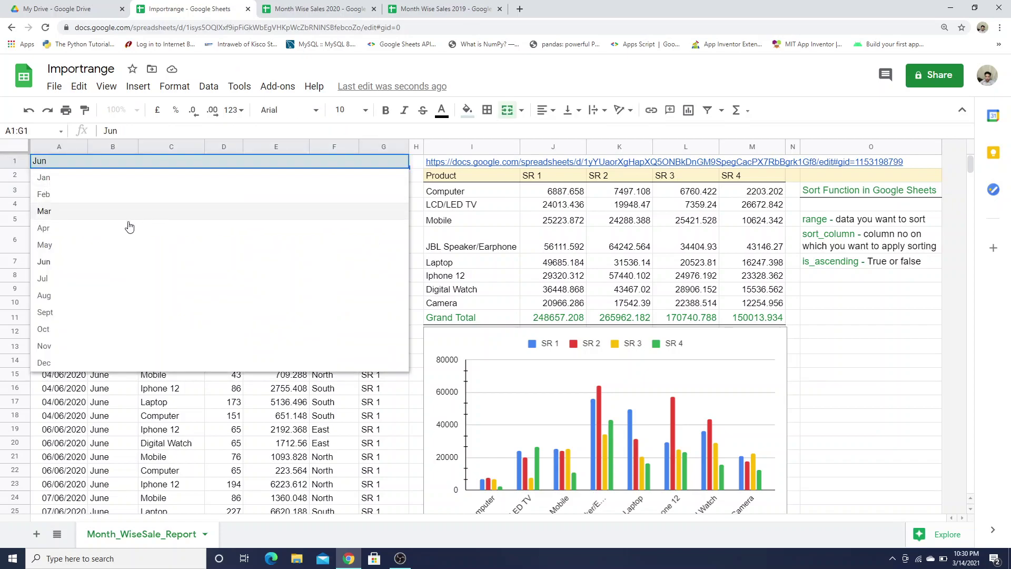
click(80, 232)
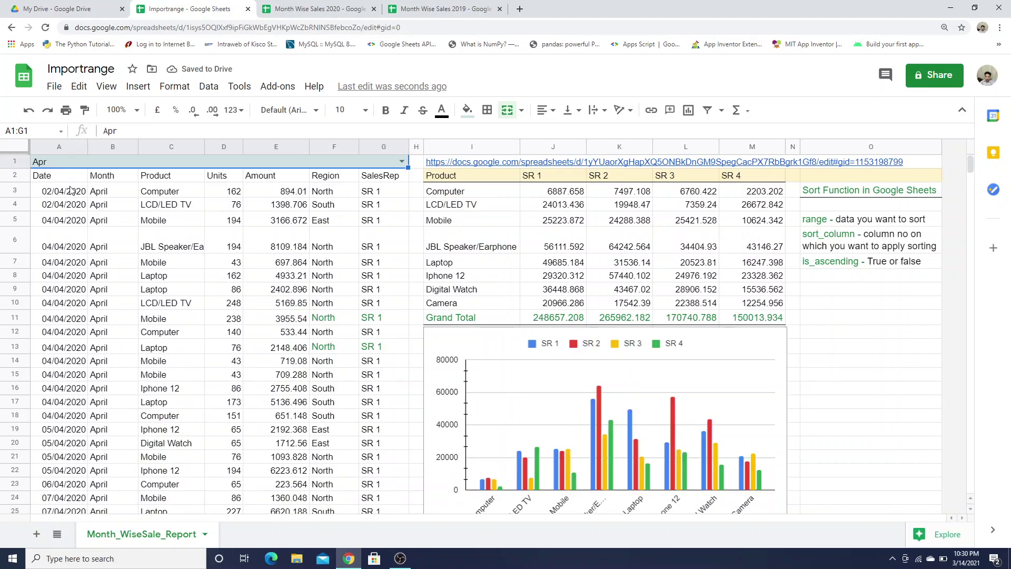
drag(71, 196, 66, 376)
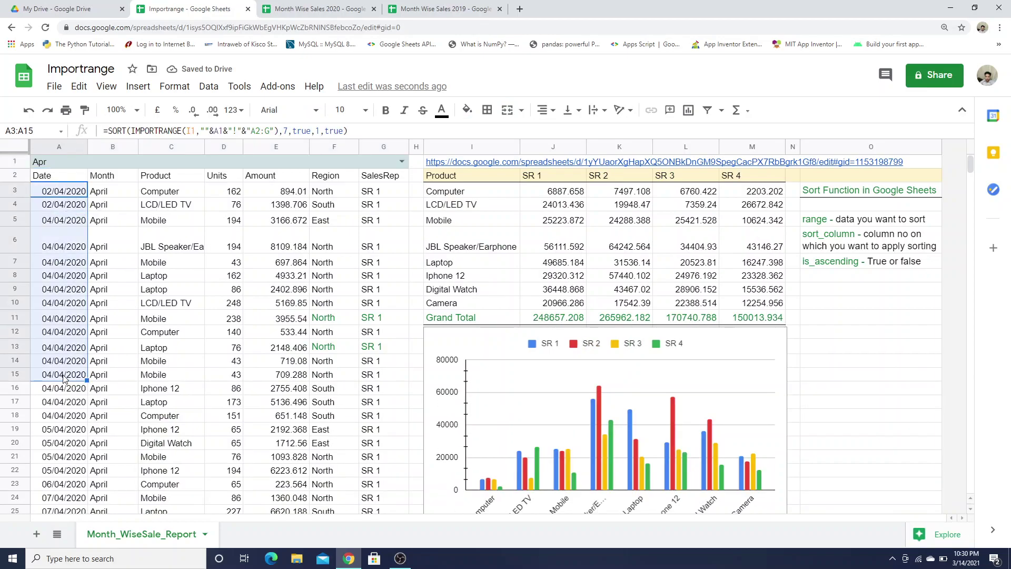
click(67, 194)
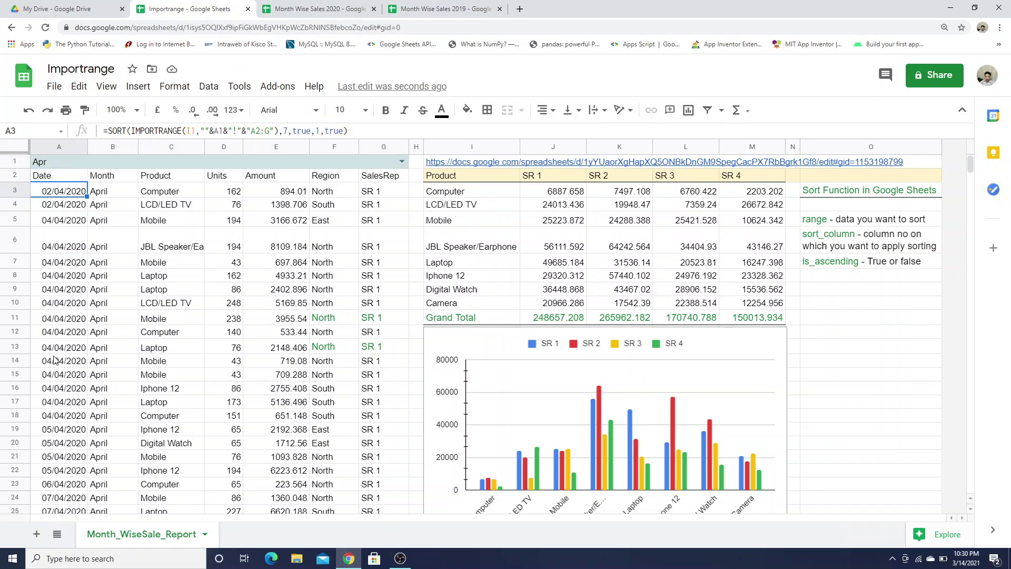
drag(392, 195, 388, 403)
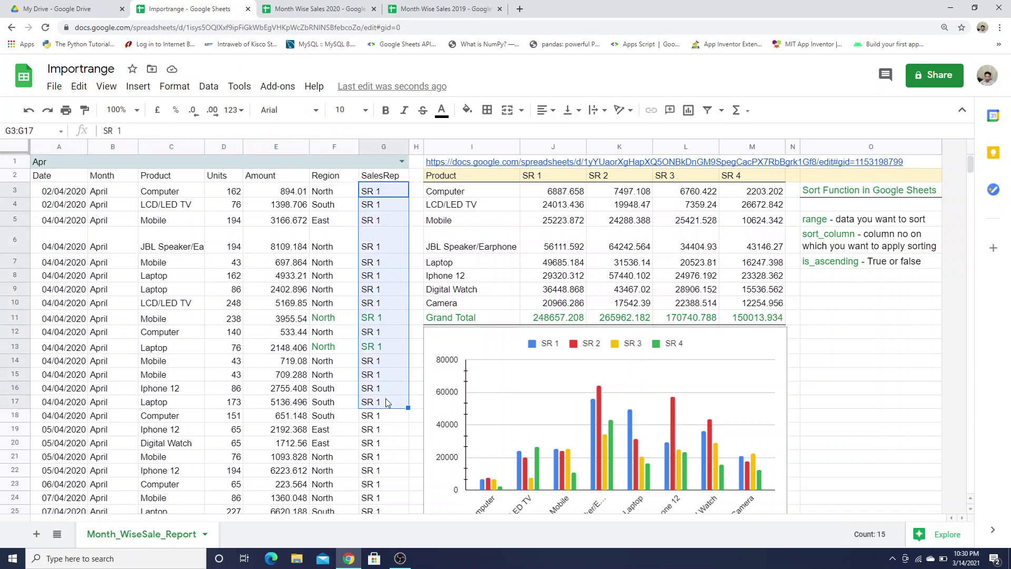
click(61, 196)
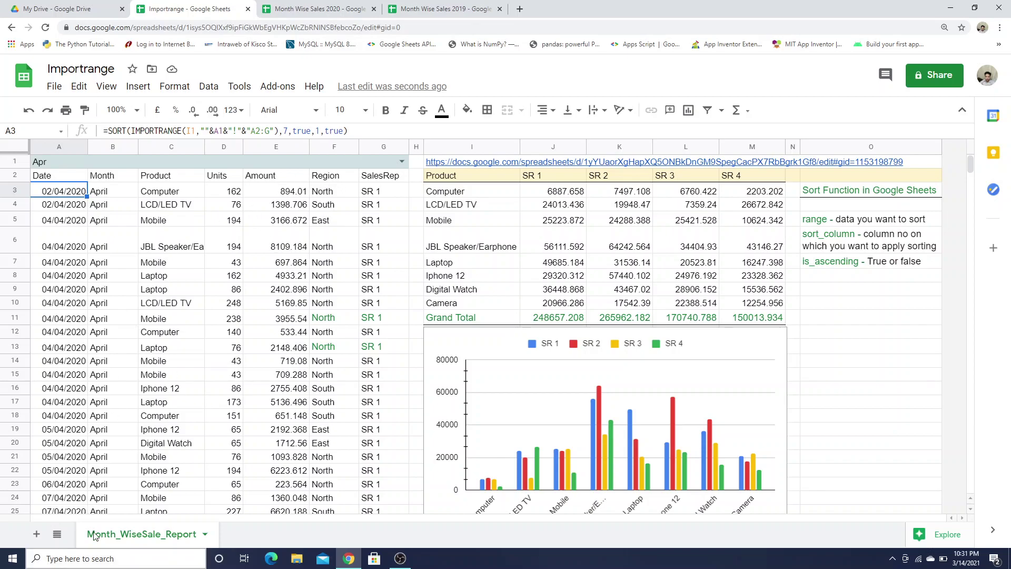
- Add a new blank sheet to the spreadsheet and return to the Month_WiseSale_Report sheet
click(36, 534)
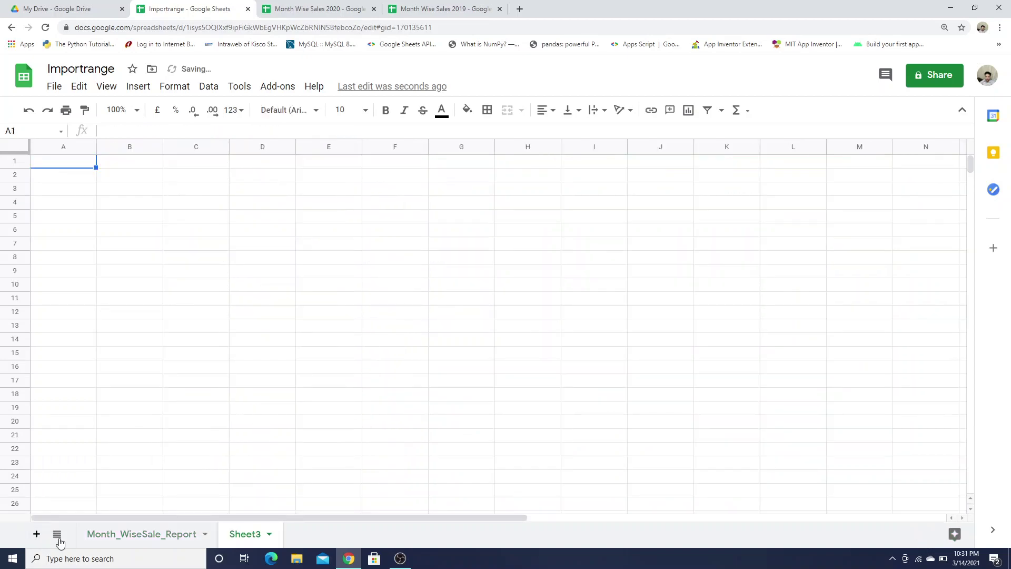
click(57, 533)
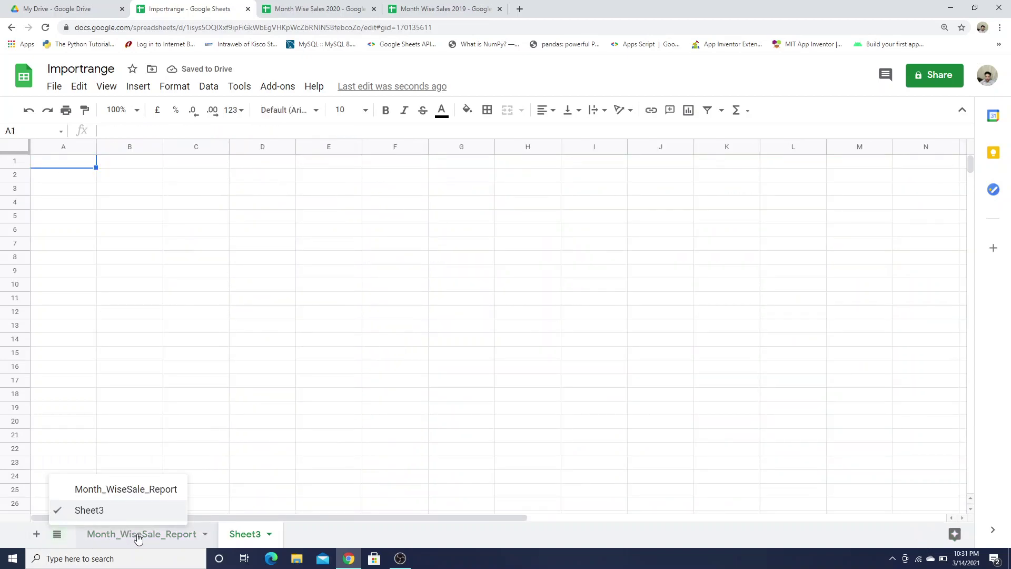
click(129, 488)
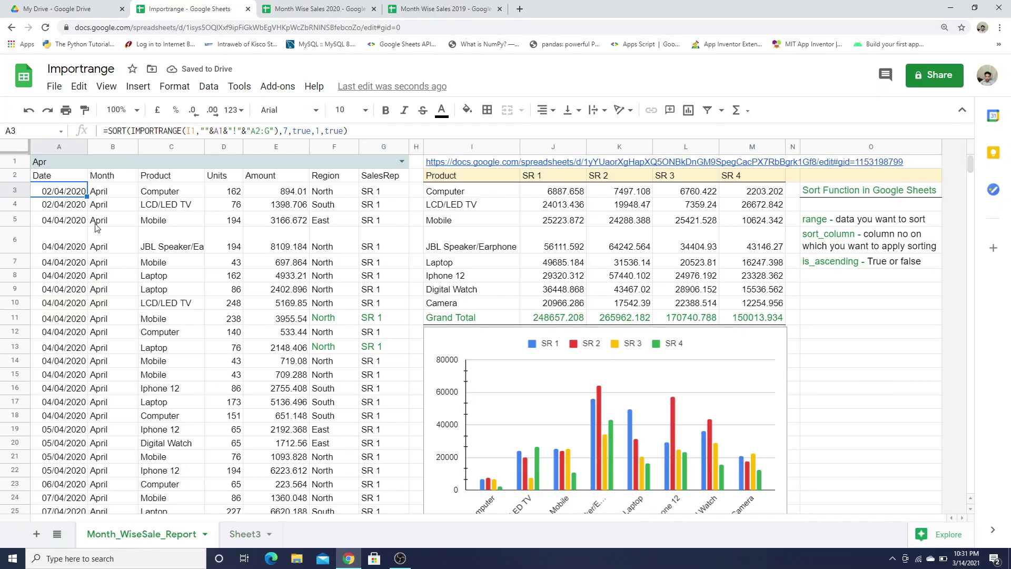
- Copy the header row A2:G2 from Month_WiseSale_Report into row 1 of Sheet3
key(Up)
key(shift+Right)
key(shift+Right)
key(shift+Right)
key(shift+Right)
key(shift+Right)
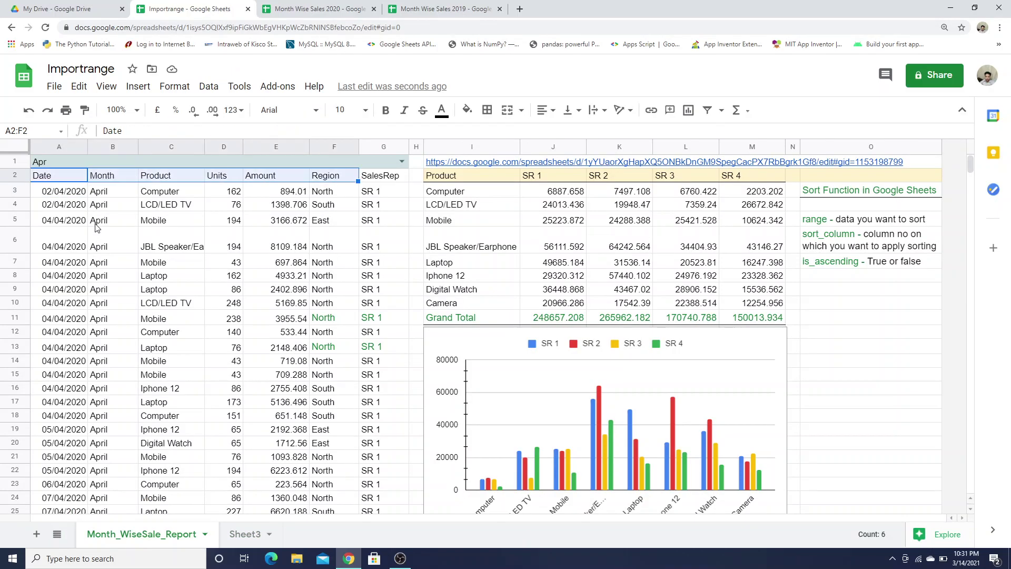
key(shift+Right)
key(ctrl+c)
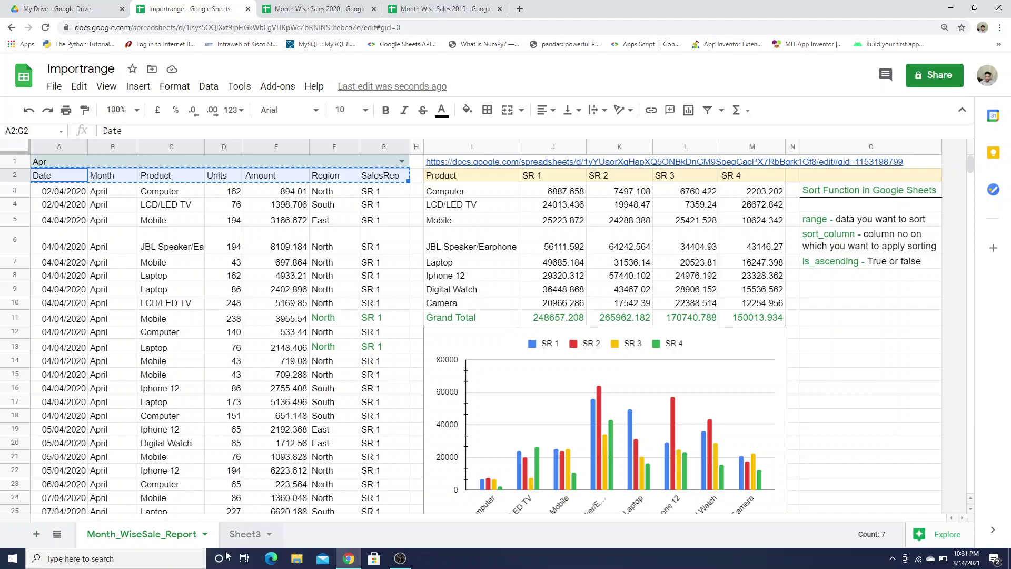
click(236, 535)
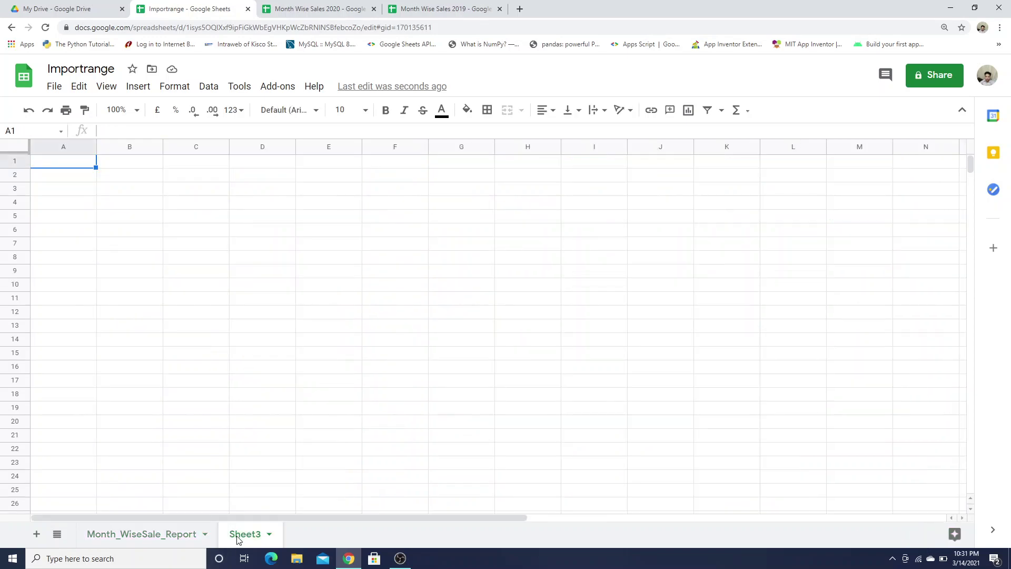
key(ctrl+v)
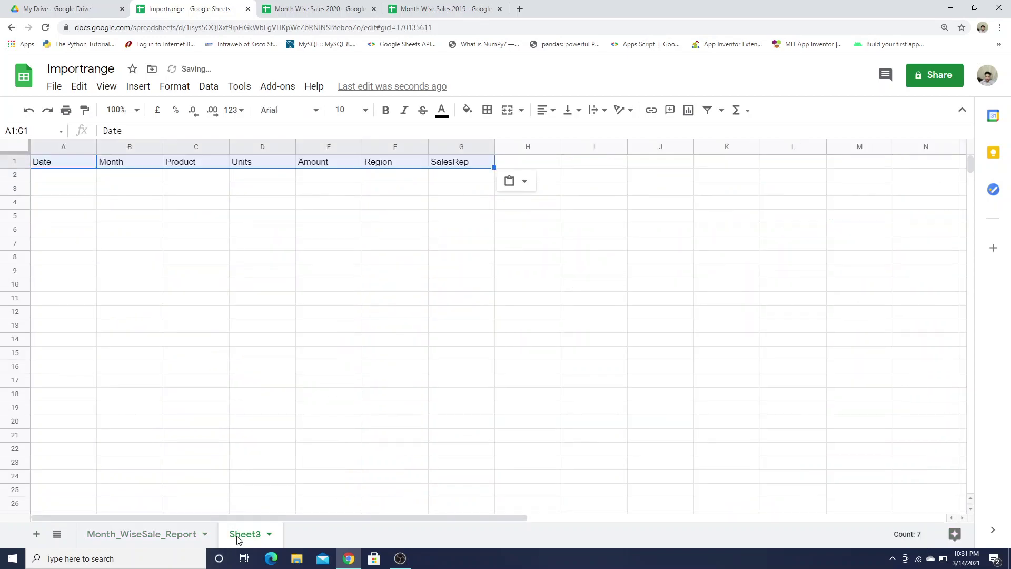
- Begin a SORT formula in A2 of Sheet3 with the range Month_WiseSale_Report!A3:G1002
key(Down)
text(=so)
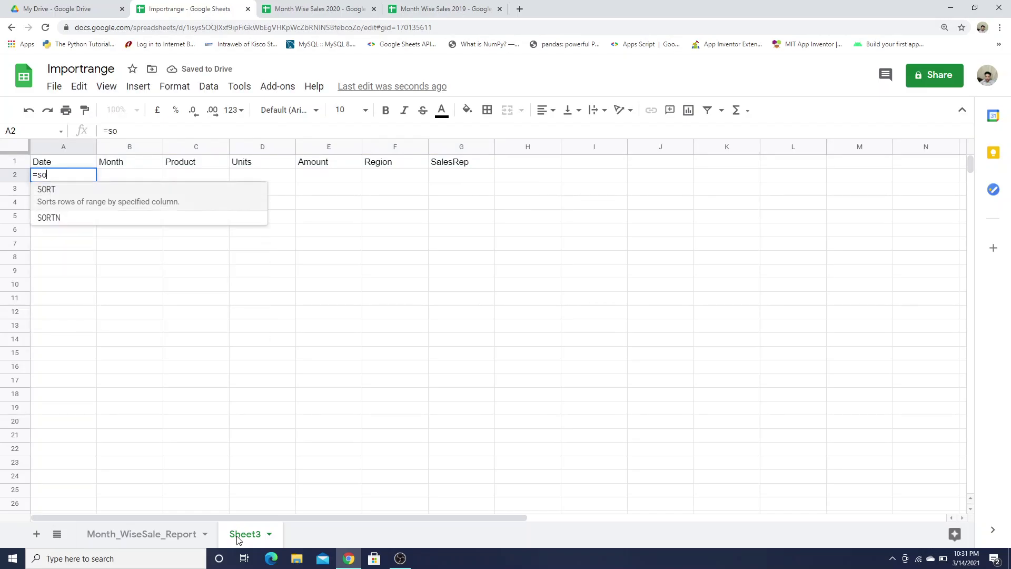
text(rt)
key(Tab)
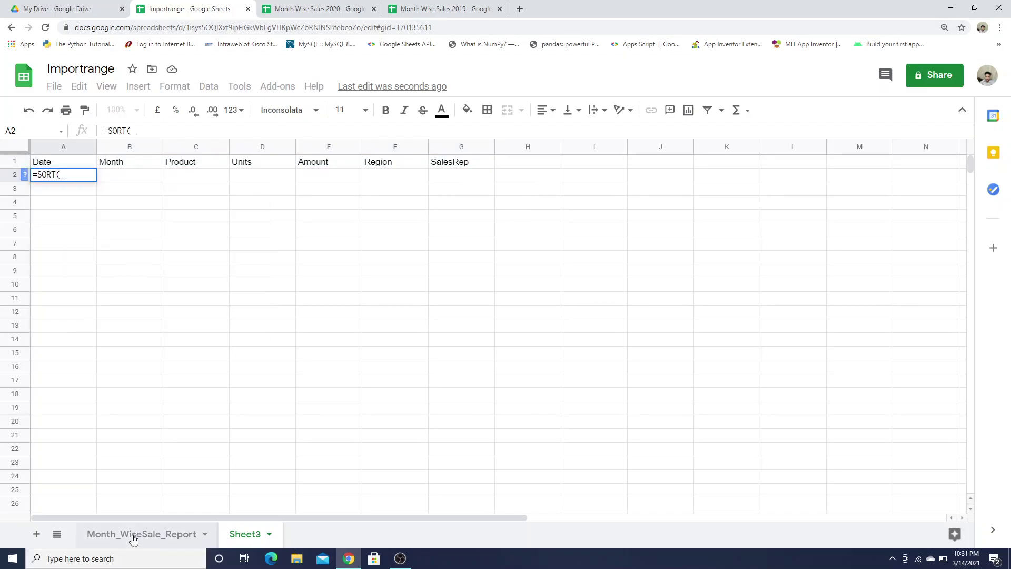
click(132, 534)
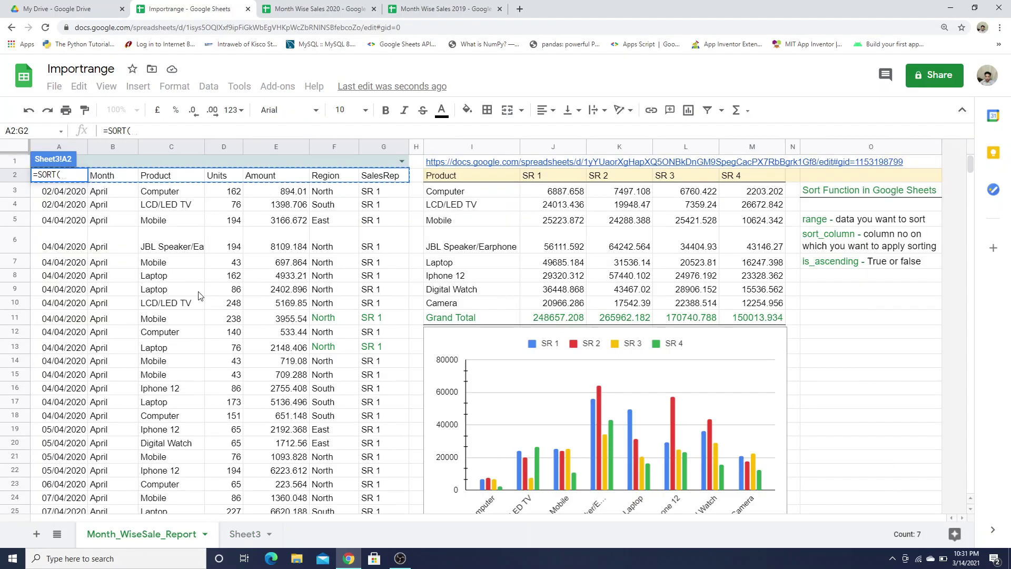
click(84, 194)
key(shift+Right)
key(shift+Right)
key(shift+Right)
key(shift+Right)
key(shift+Right)
key(shift+Right)
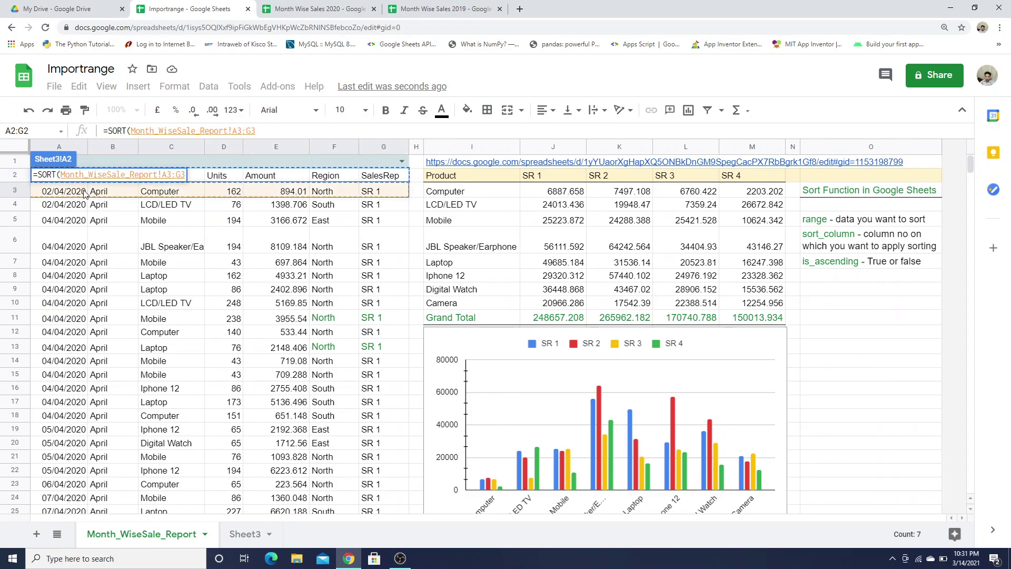
key(ctrl+shift+Down)
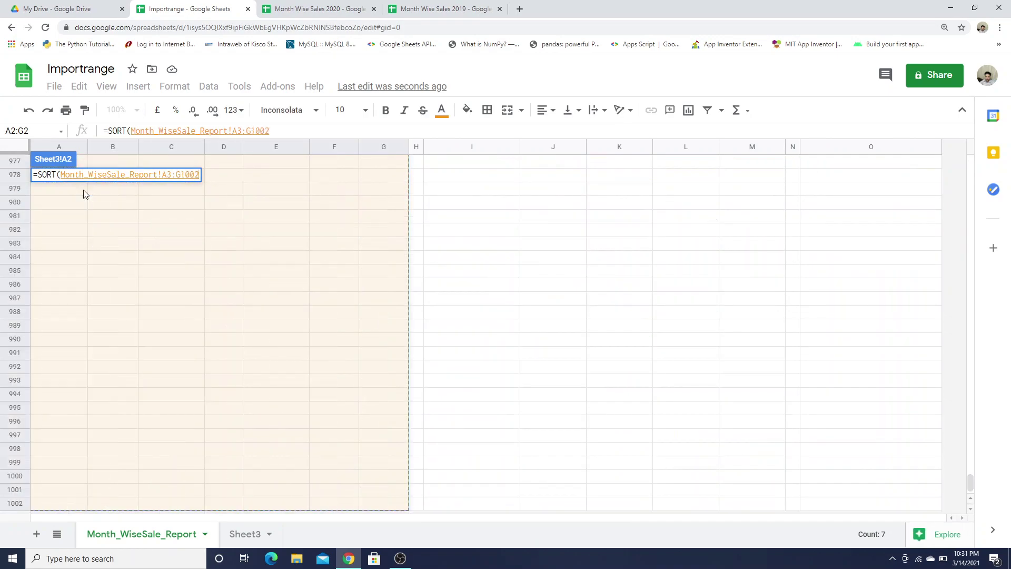
- Make the range absolute as $A$3:$G$1002 and complete the SORT formula with column 1 in ascending order (true)
key(F4)
text(,)
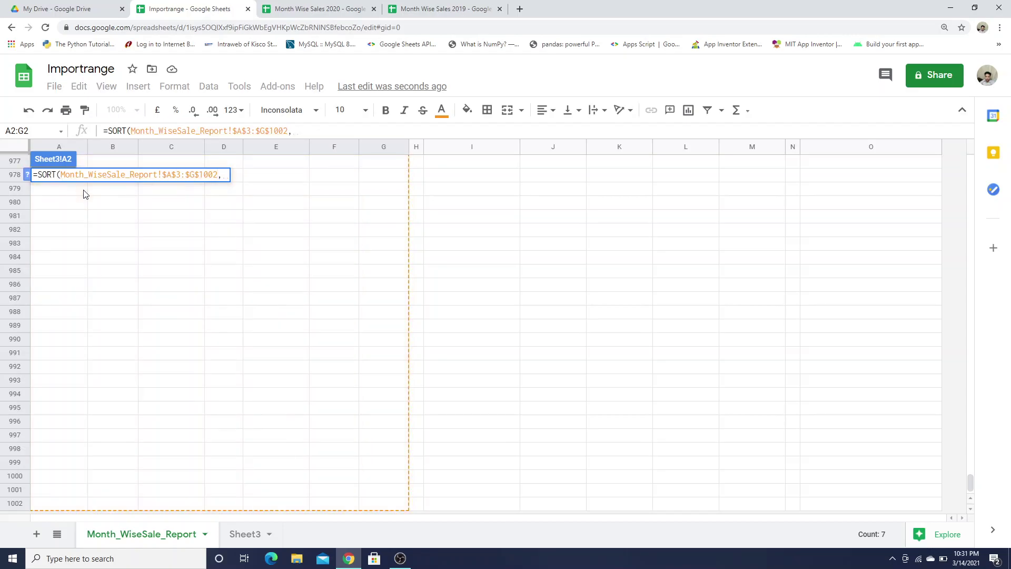
text(1,true)
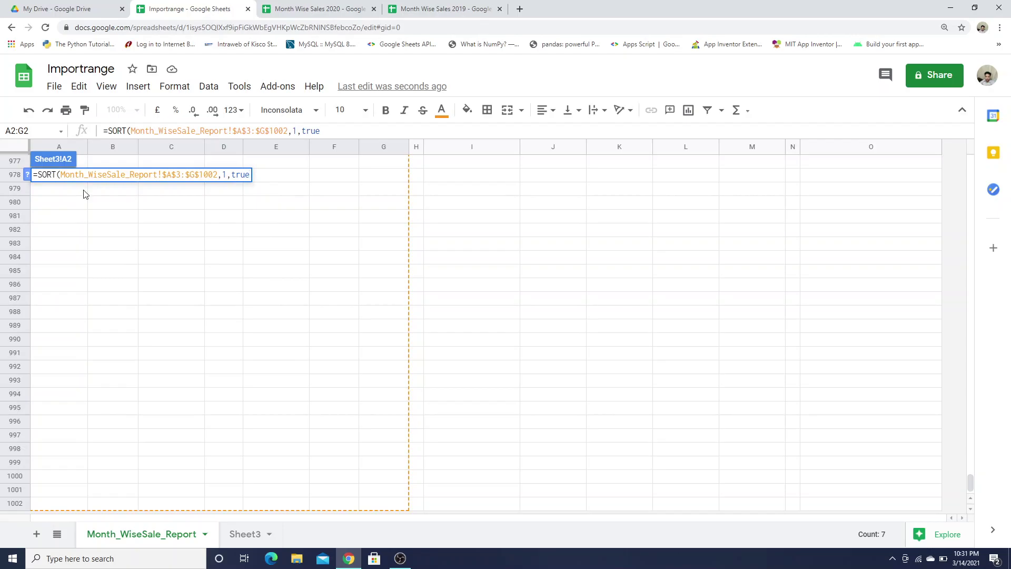
text())
key(Return)
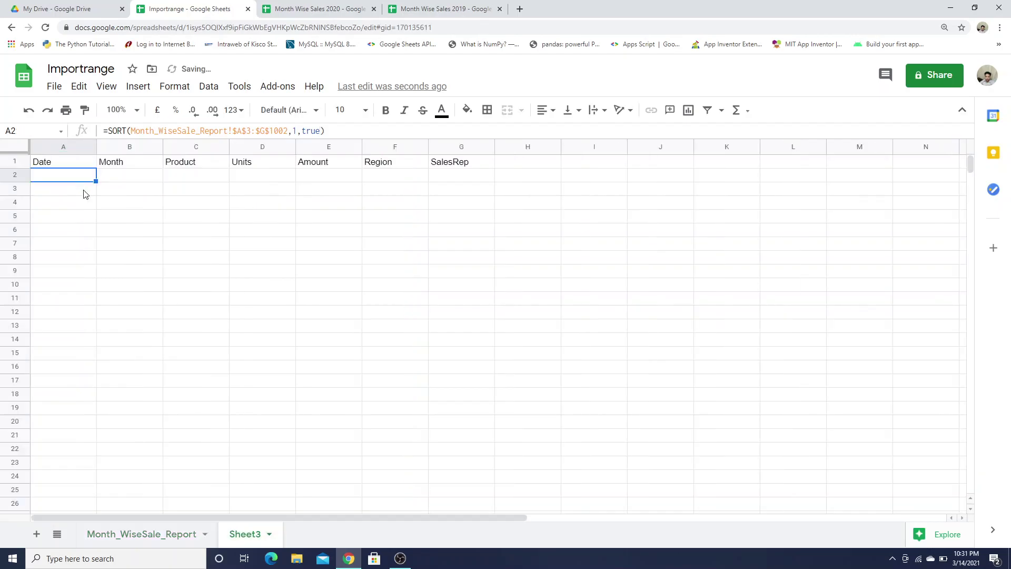
key(Down)
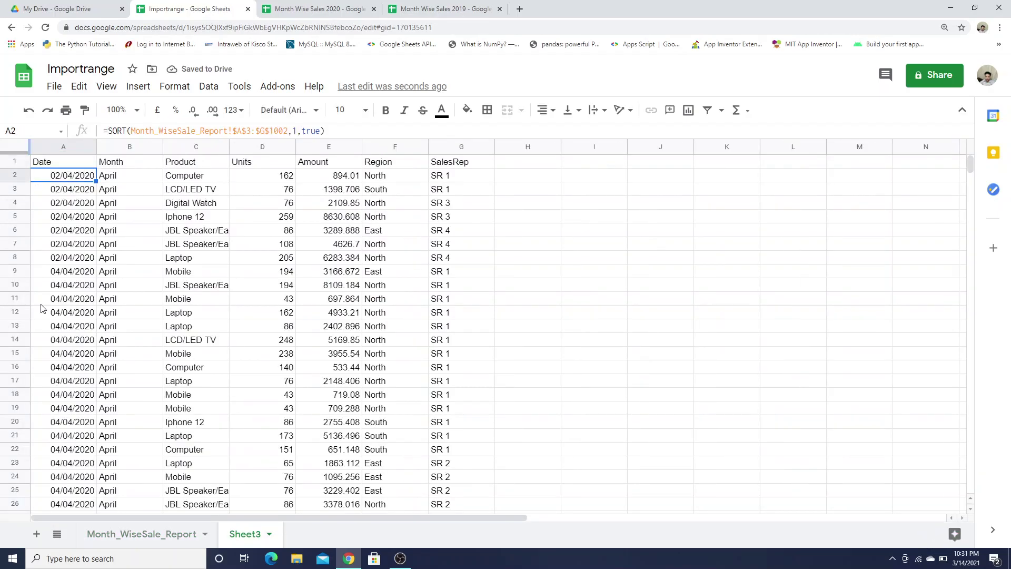
- Compare the sorted rows on Sheet3 with Month_WiseSale_Report and inspect the SORT and IMPORTRANGE formula in A3 of the report
click(138, 534)
click(237, 534)
click(169, 528)
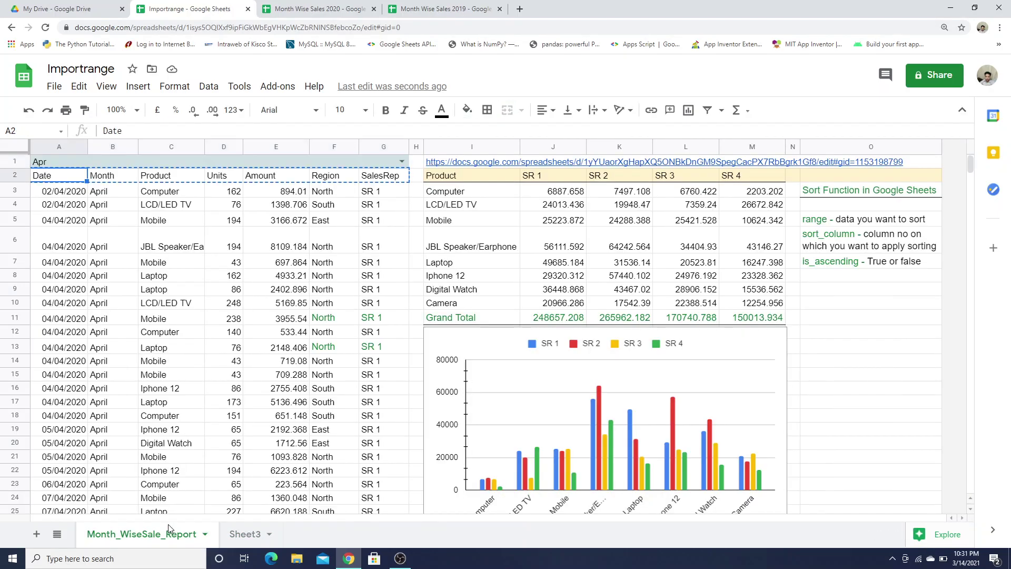
click(225, 535)
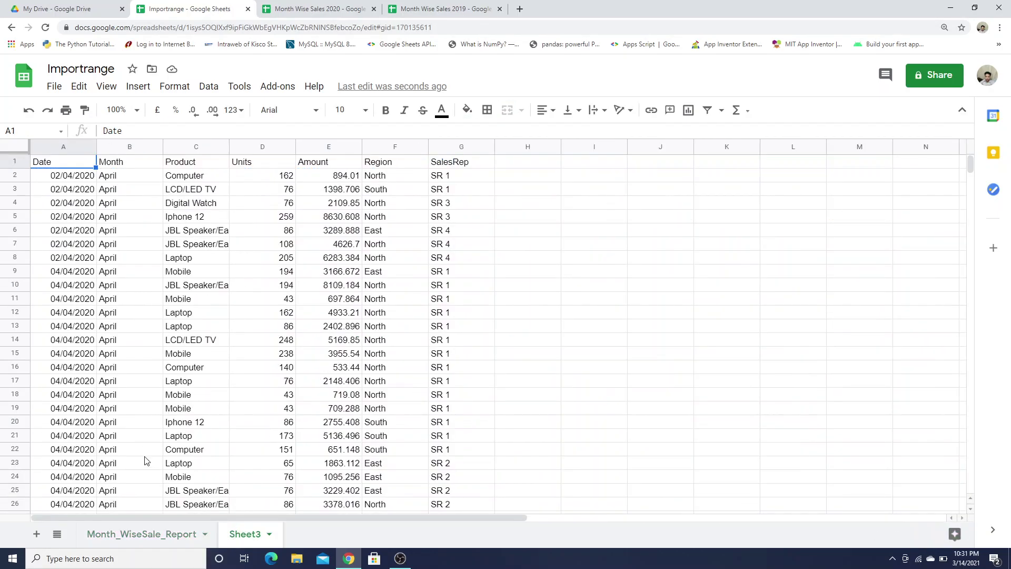
click(150, 531)
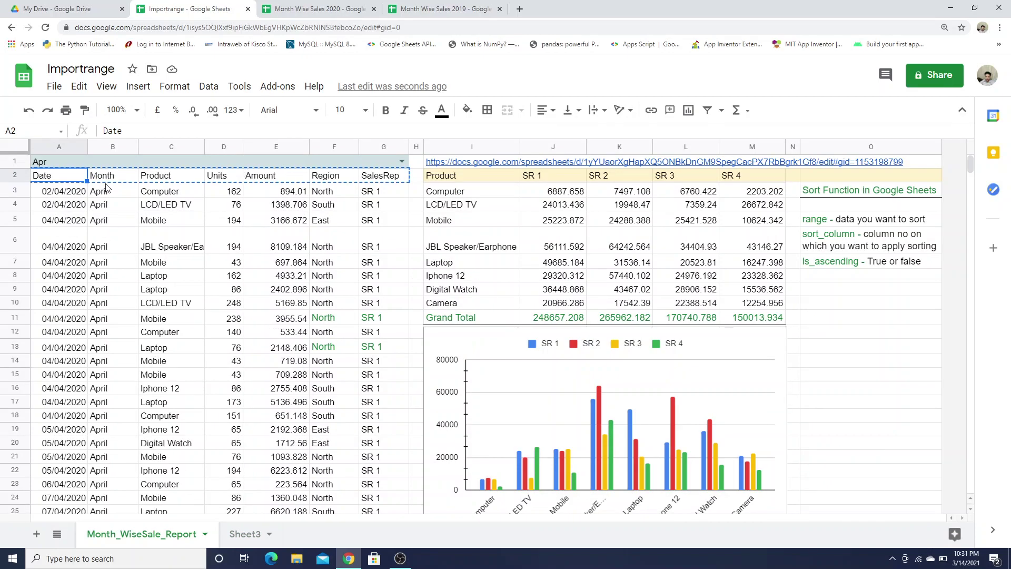
click(72, 194)
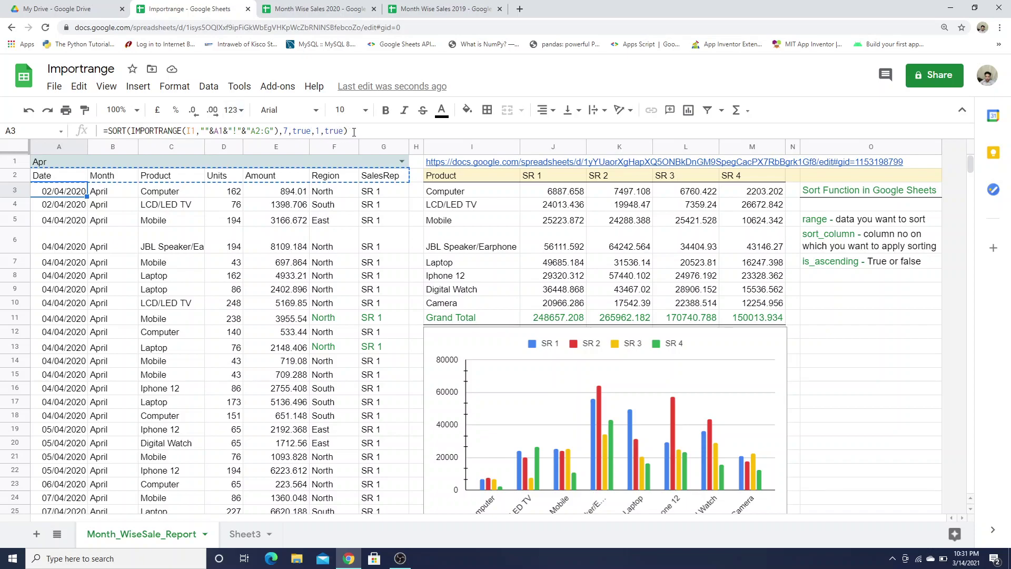
- Extend the SORT formula in A2 of Sheet3 with column 7 in ascending order (7,true) as the second sort key
click(242, 535)
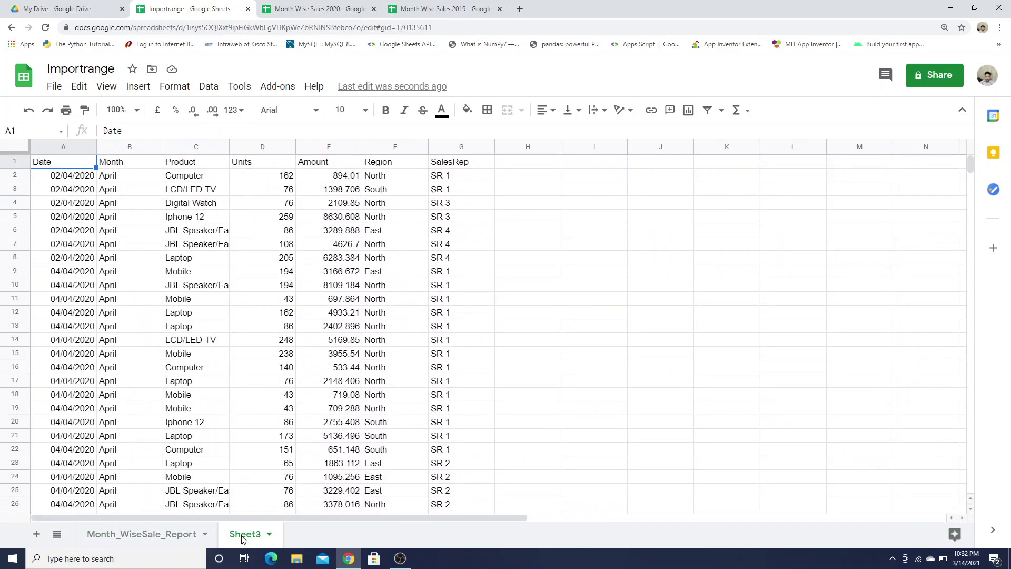
click(65, 180)
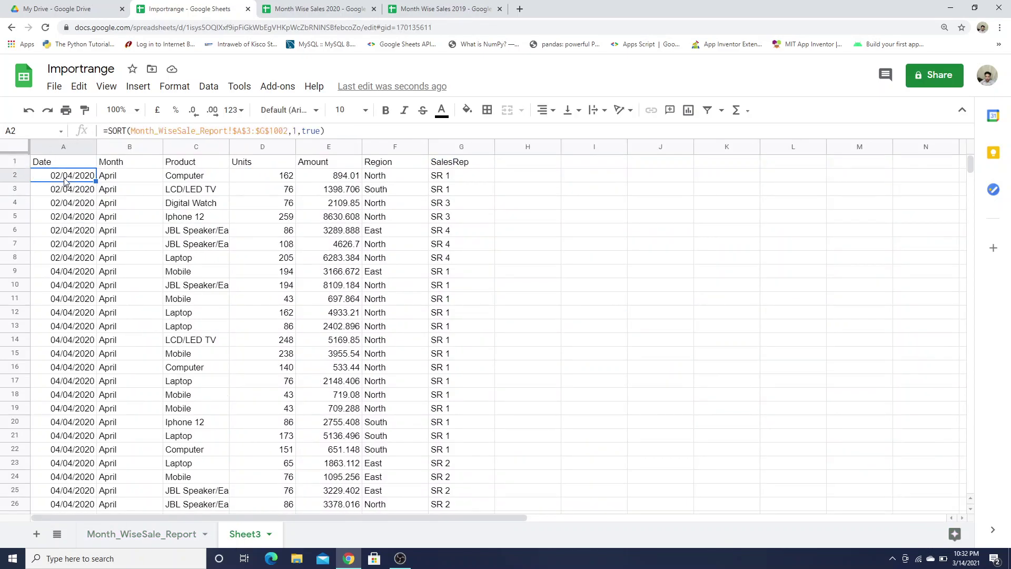
click(340, 132)
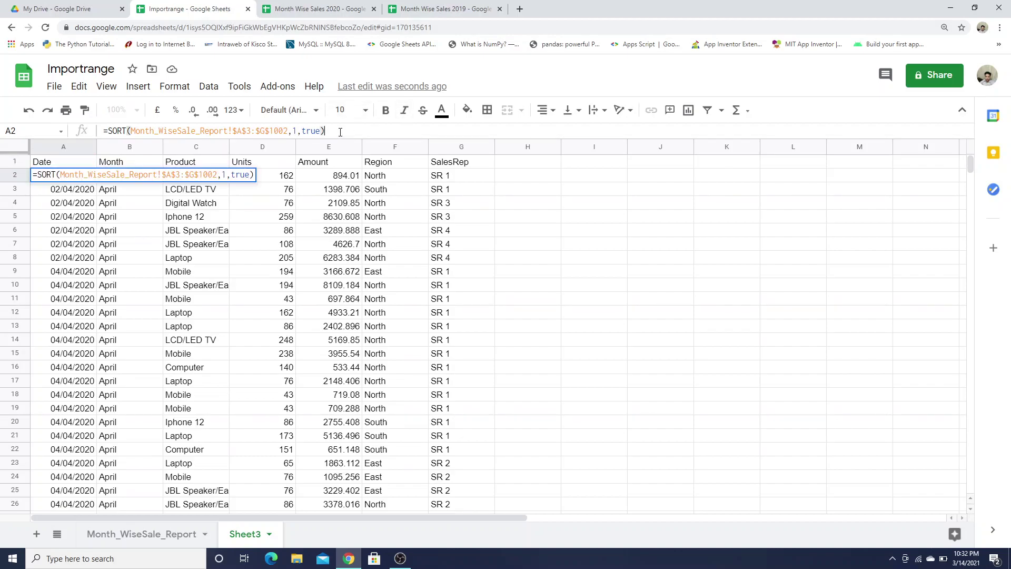
text(,)
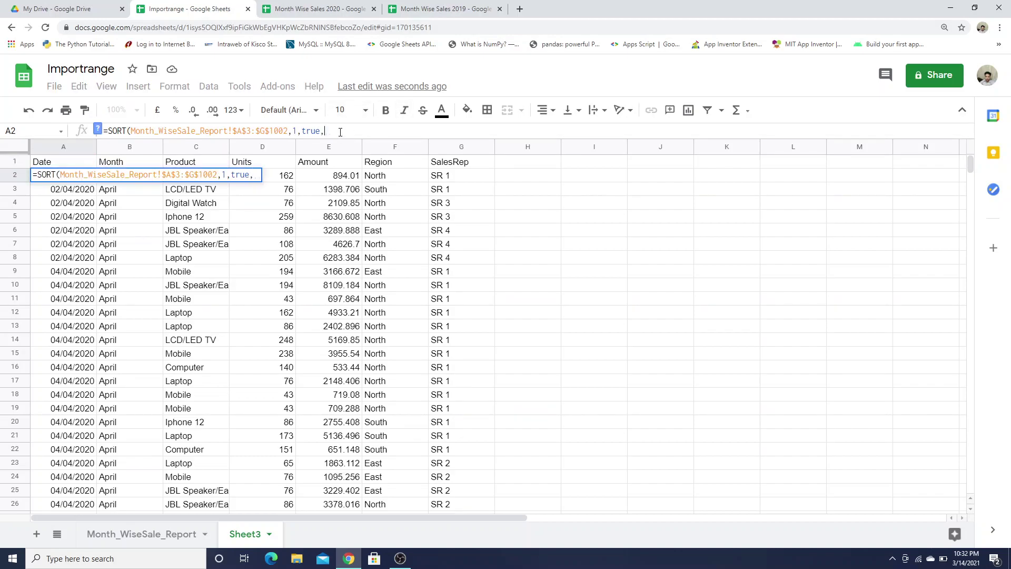
text(7,true))
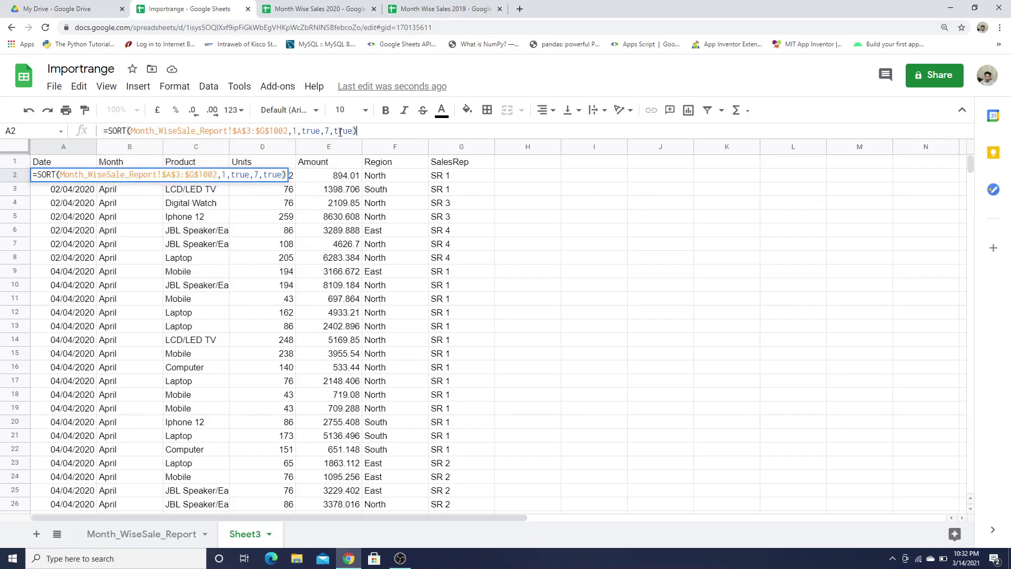
key(Return)
- Check the order of the SalesRep and Date columns on Sheet3, and return to the Month_WiseSale_Report sheet
drag(441, 176, 451, 408)
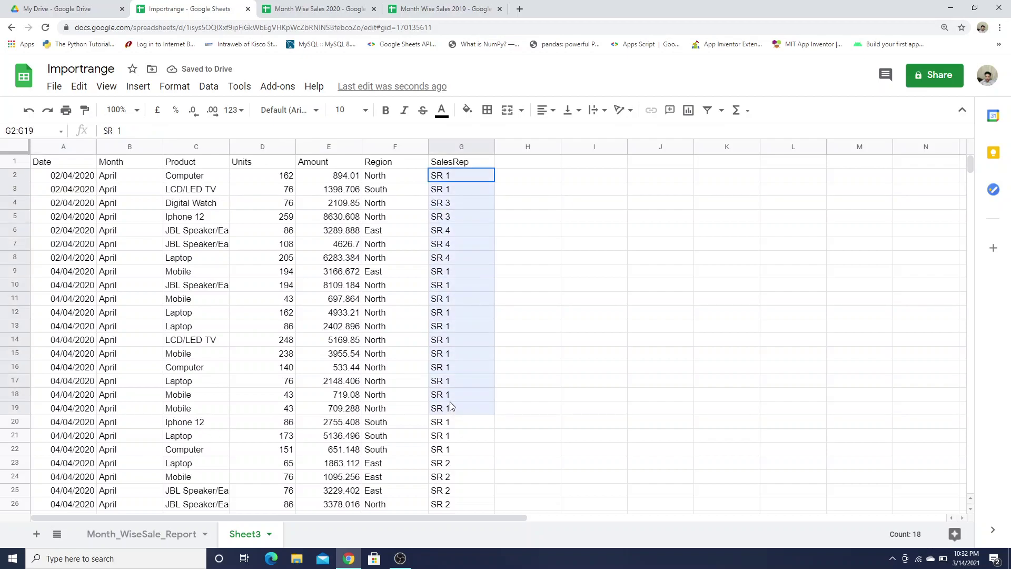
click(75, 190)
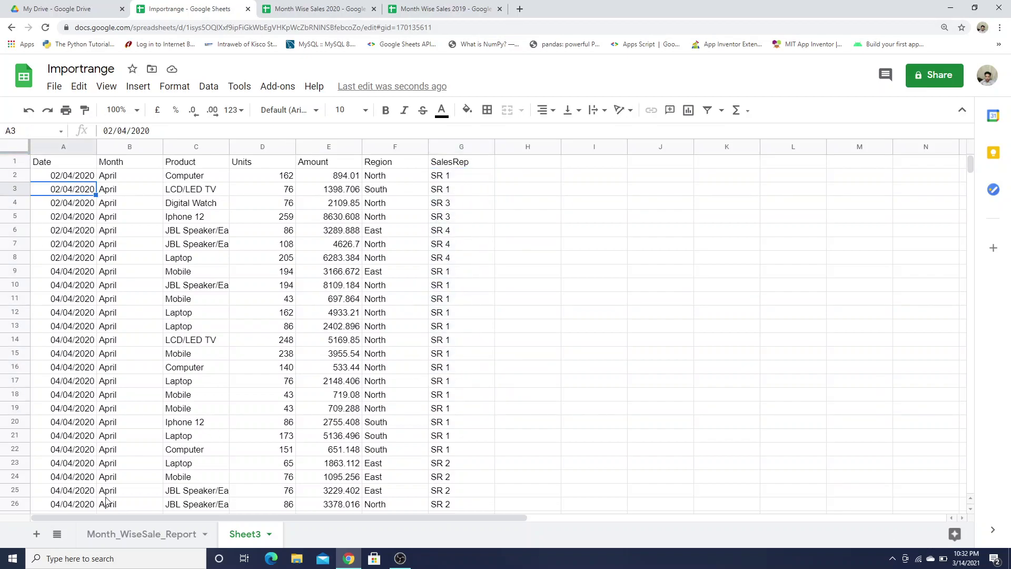
click(126, 533)
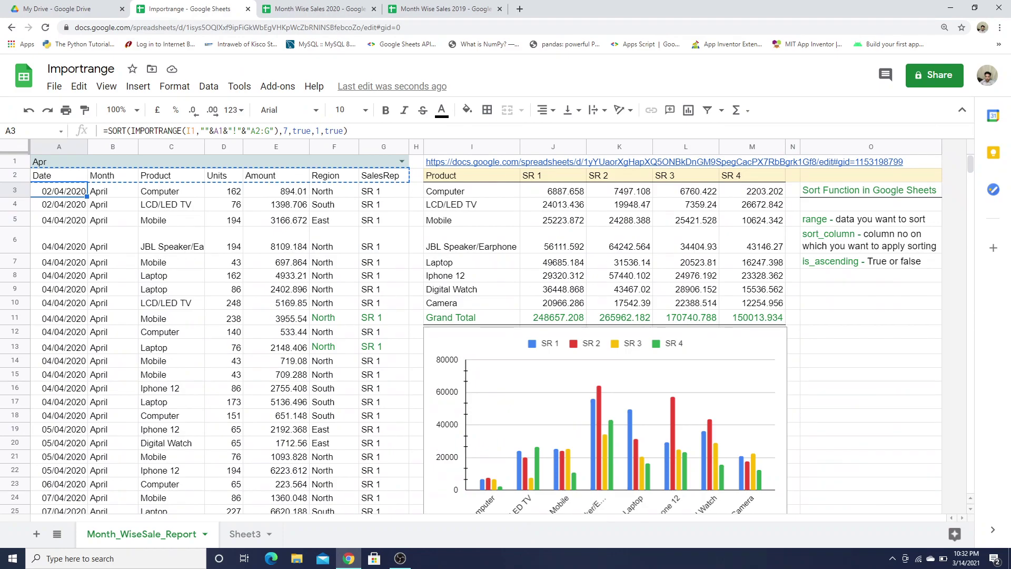
click(400, 558)
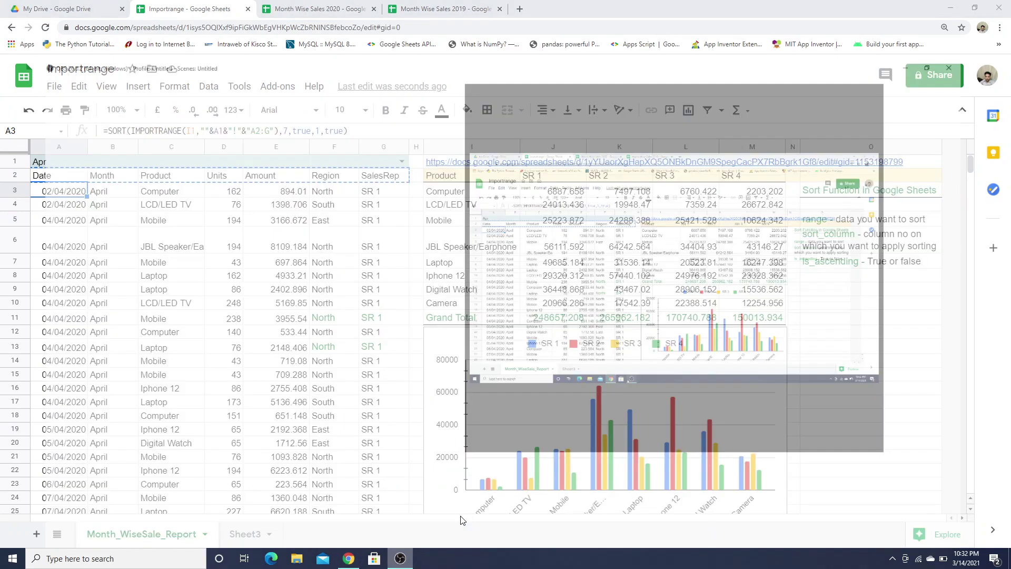